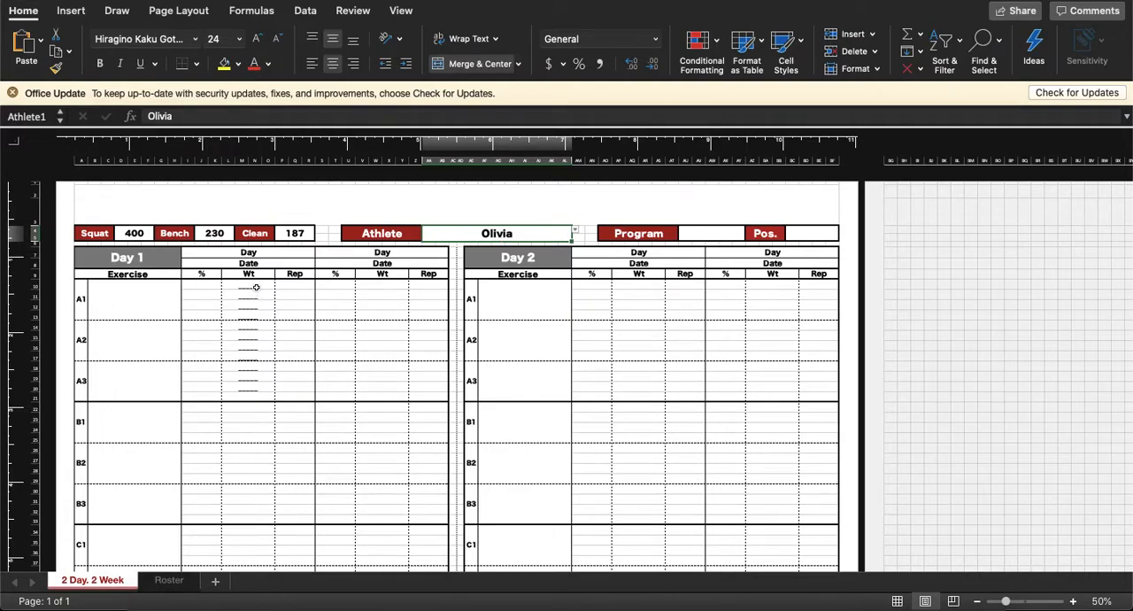
Step: Enter Hang Power Clean as the A1 exercise of Day 1
left_click(250, 297)
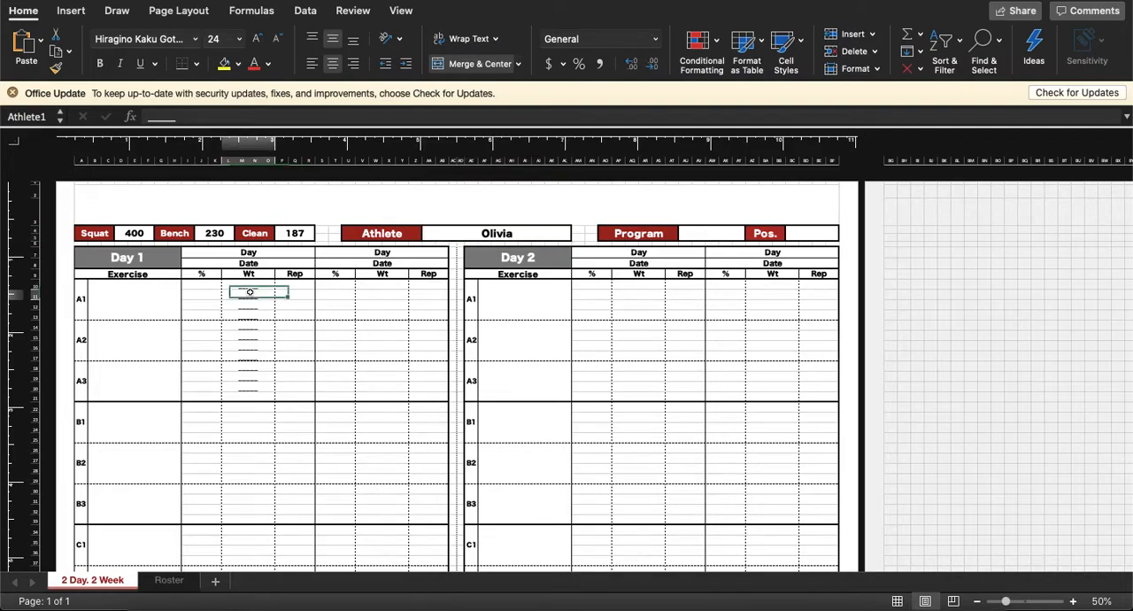
left_click(133, 297)
key("super+b")
key("super+shift+period")
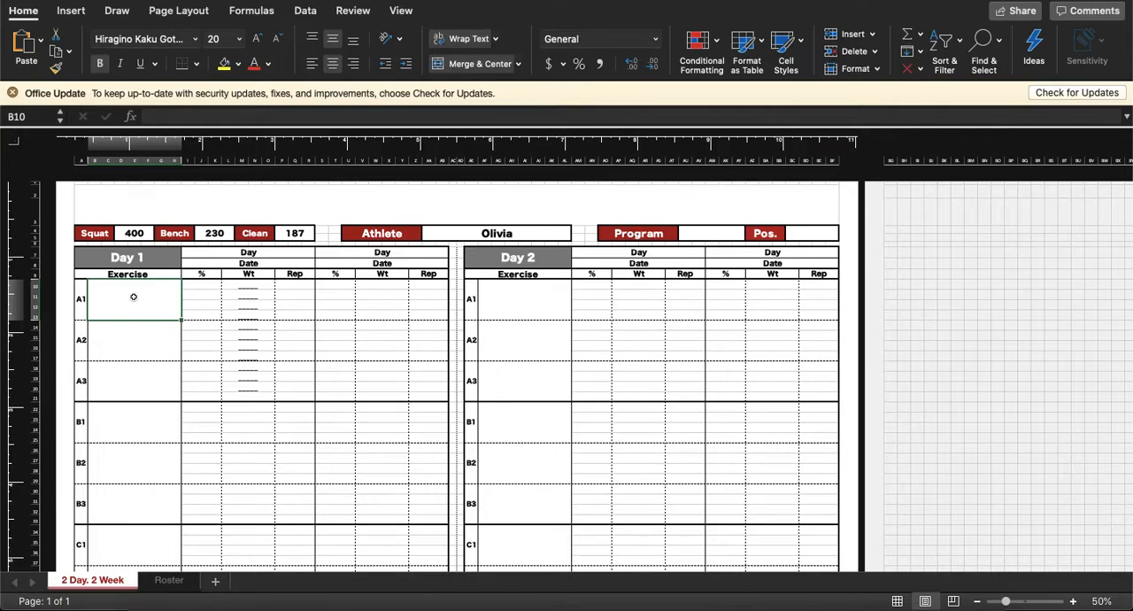
type("Hang")
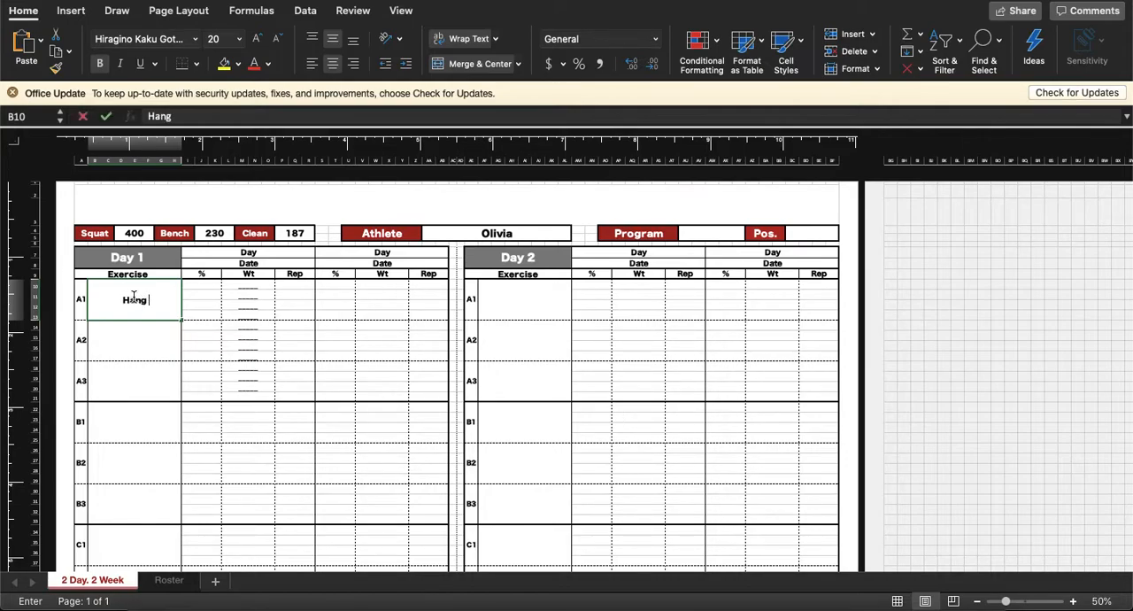
type(" Power Clean")
key("Return")
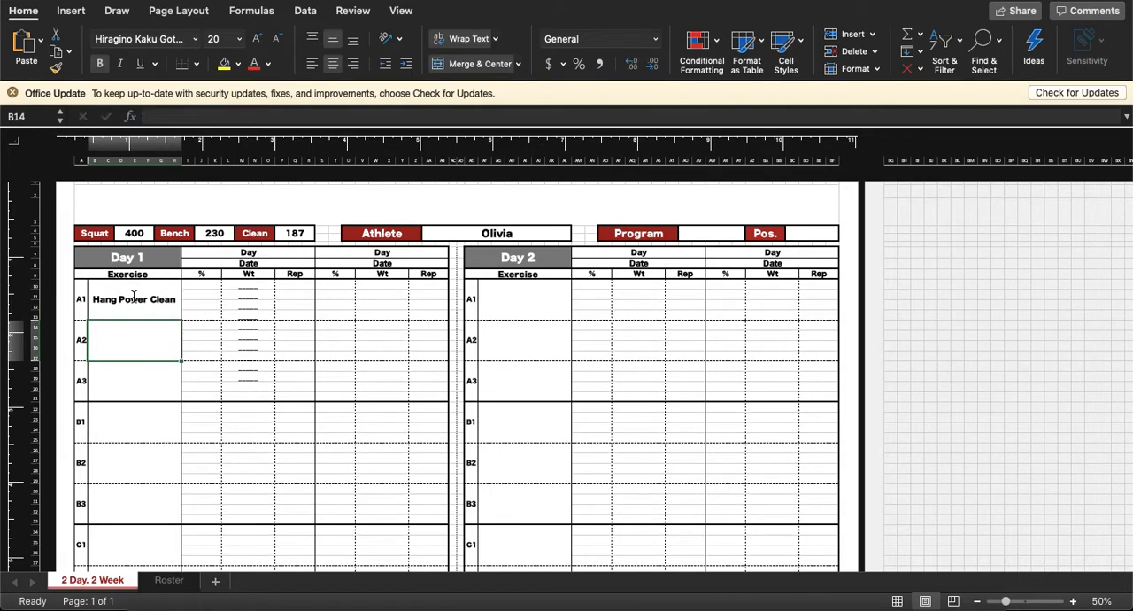
Step: Enter Prayer Stretch as the A2 exercise of Day 1
type("Prayer Stretch")
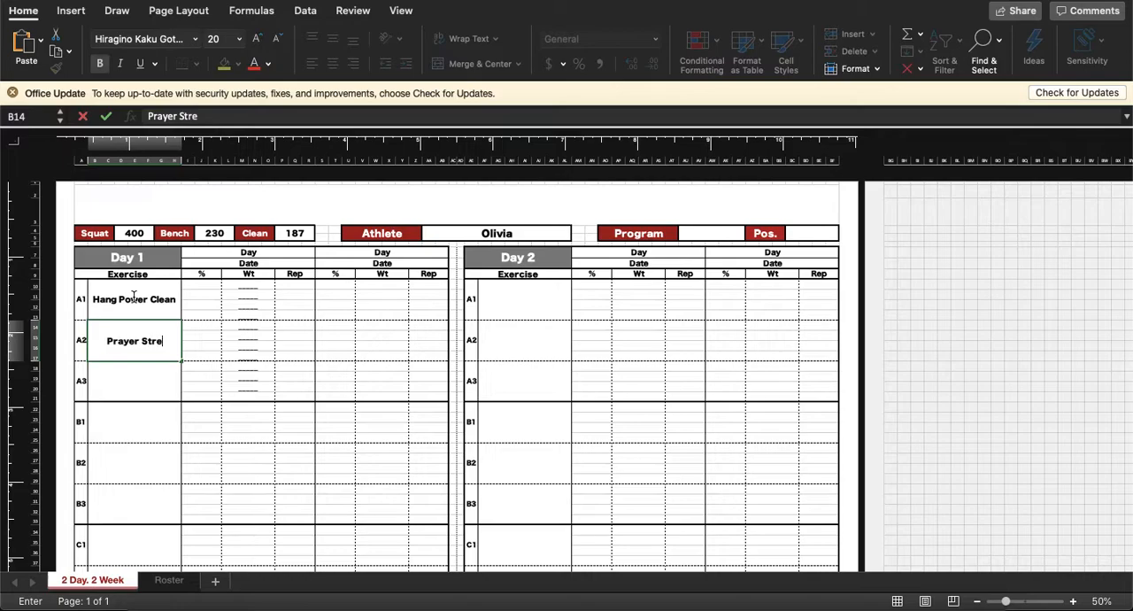
key("Return")
Step: Enter Bear Crawl Hold as the A3 exercise of Day 1
type("Bear Crawl Hold")
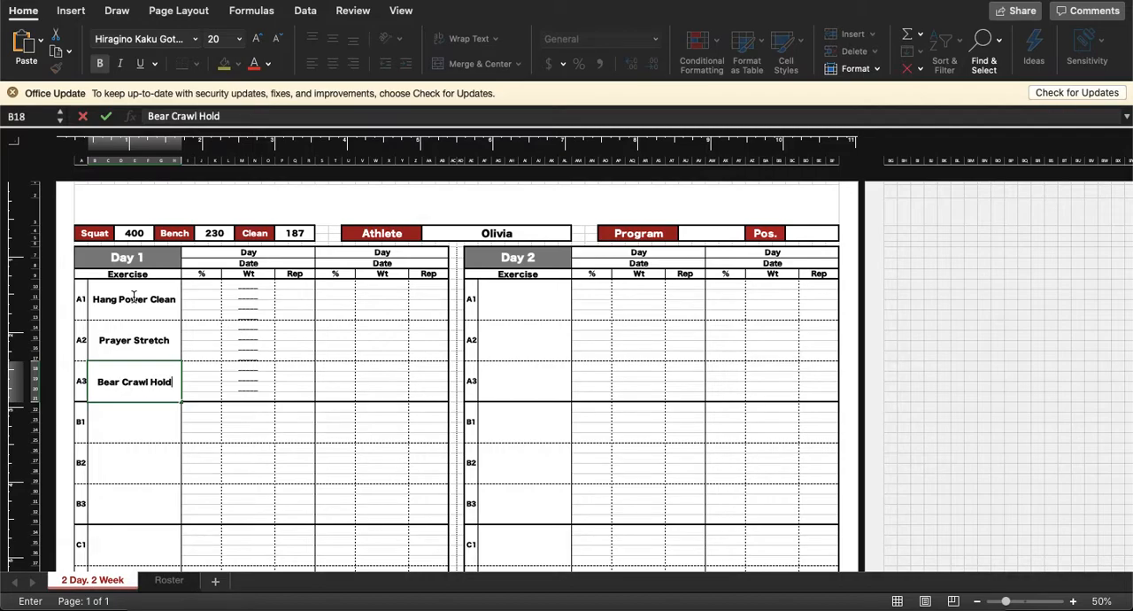
key("Return")
Step: Enter BB Bench as the B1 exercise and Chest Supported I, Y, T Hold as the B2 exercise of Day 1
type("BB Bench")
key("Return")
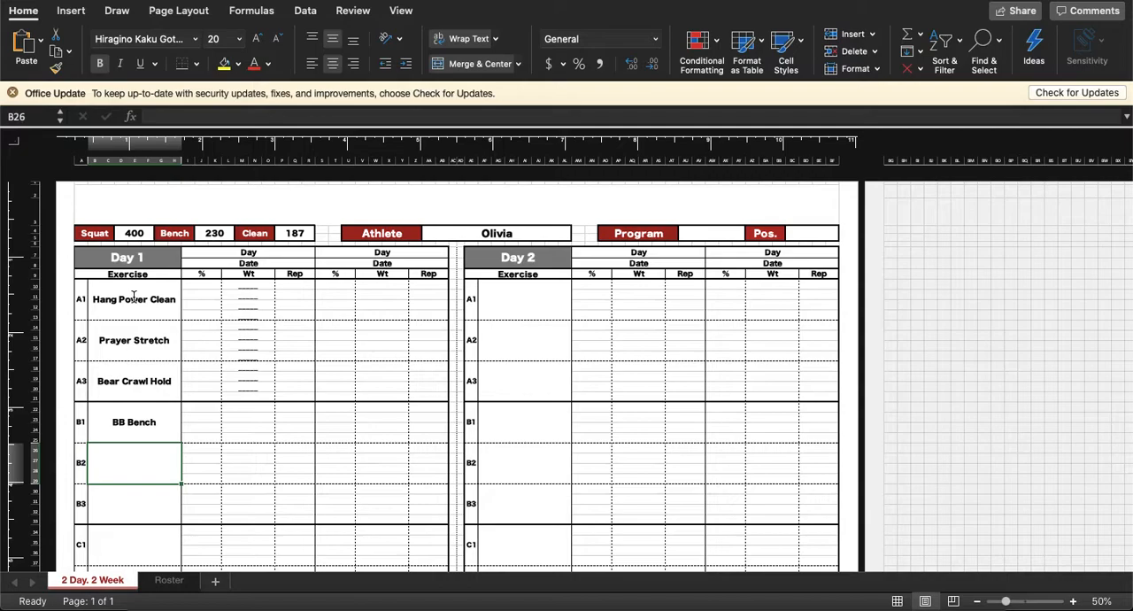
type("Chest Supported I,")
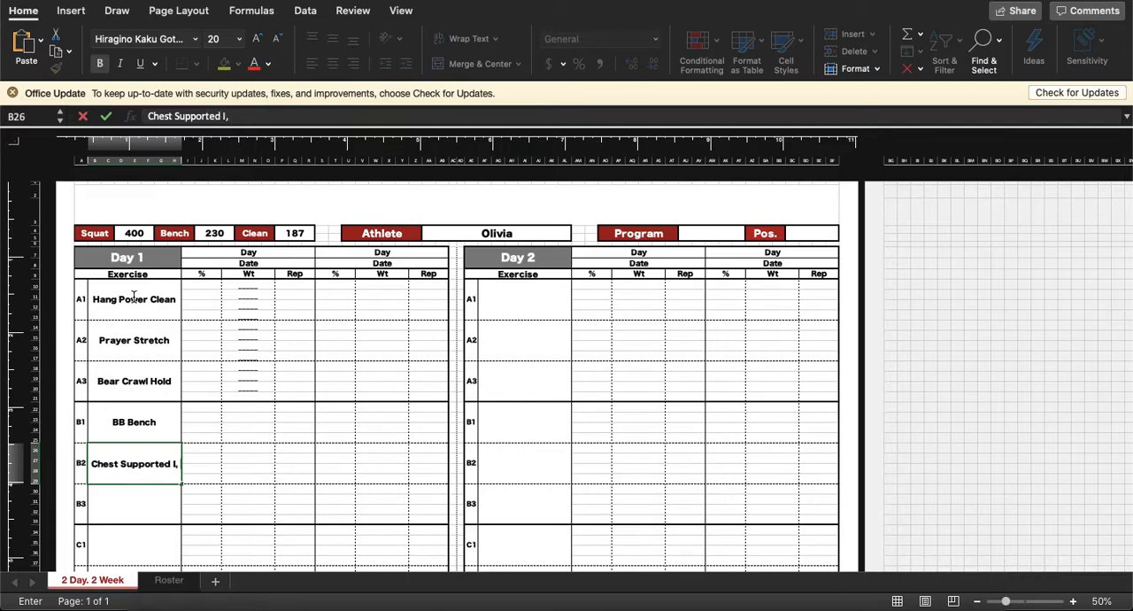
type(" Y, T")
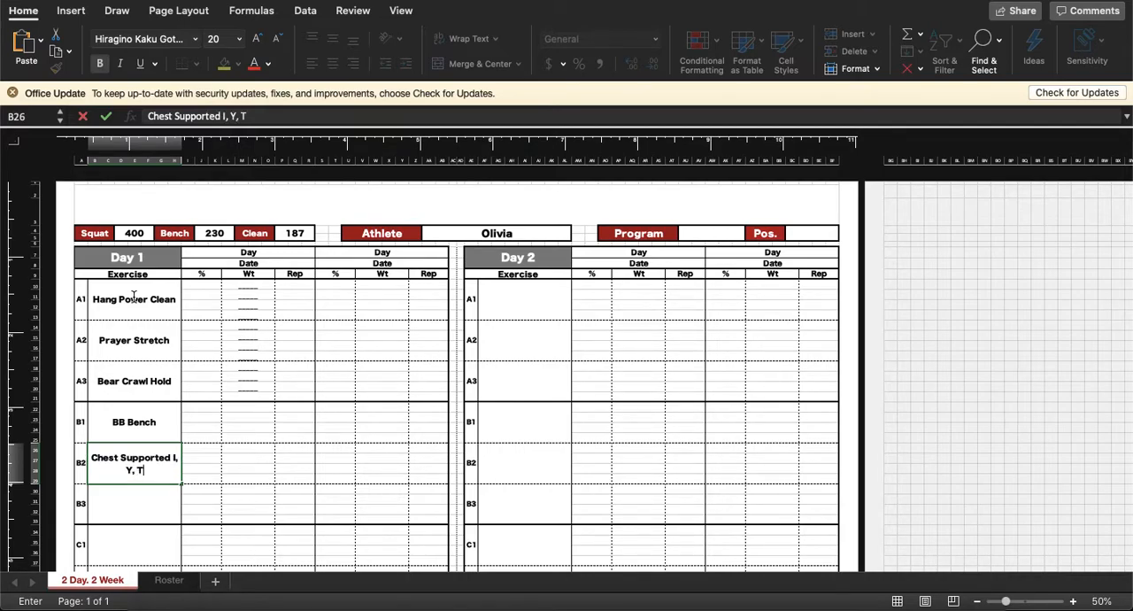
type(" Hold")
key("Return")
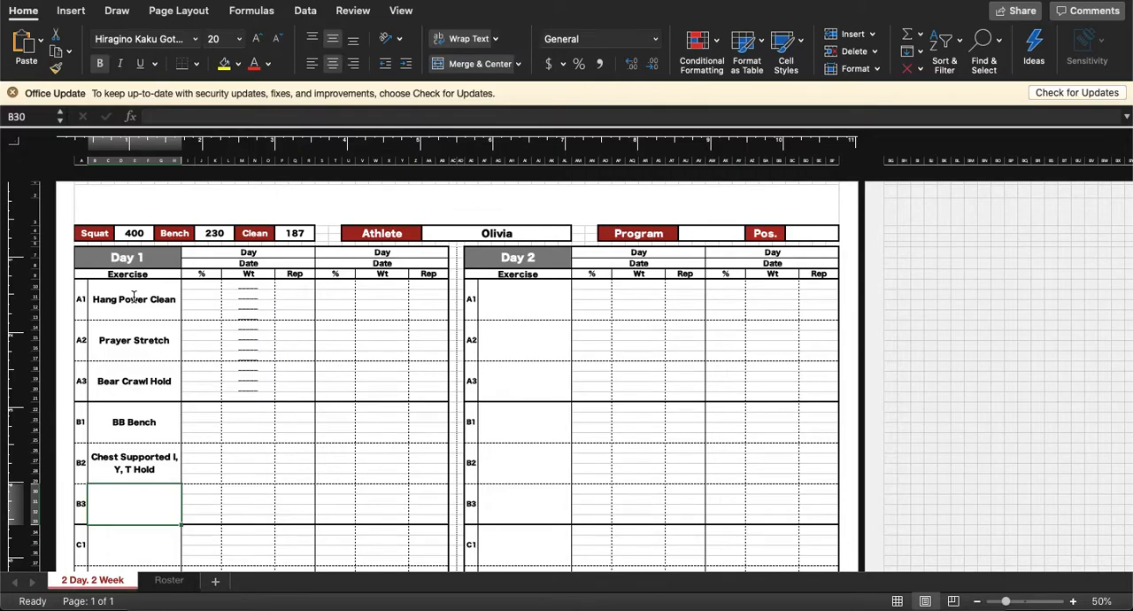
Step: Enter 3 Point DB Row as the B3 exercise of Day 1
type("3 Po")
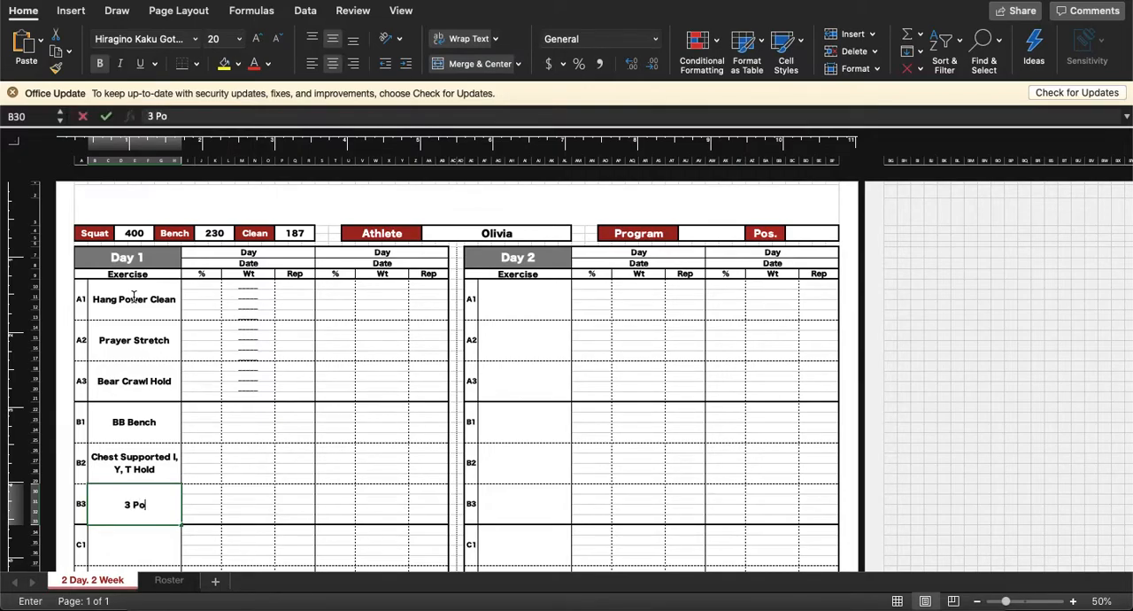
type("int DB Row")
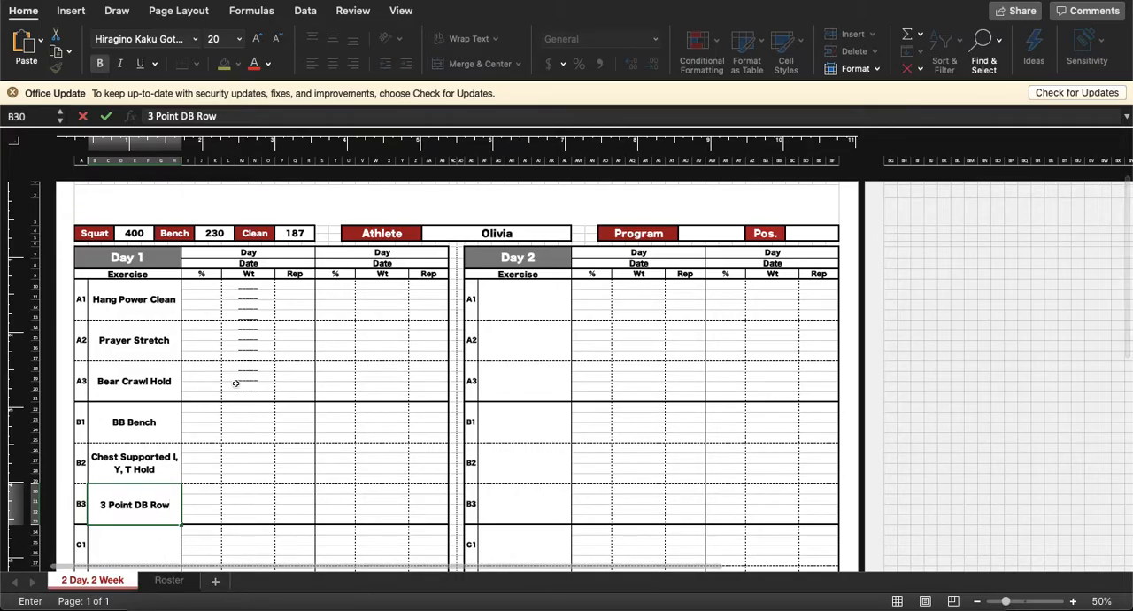
scroll(236, 383, "up", 5)
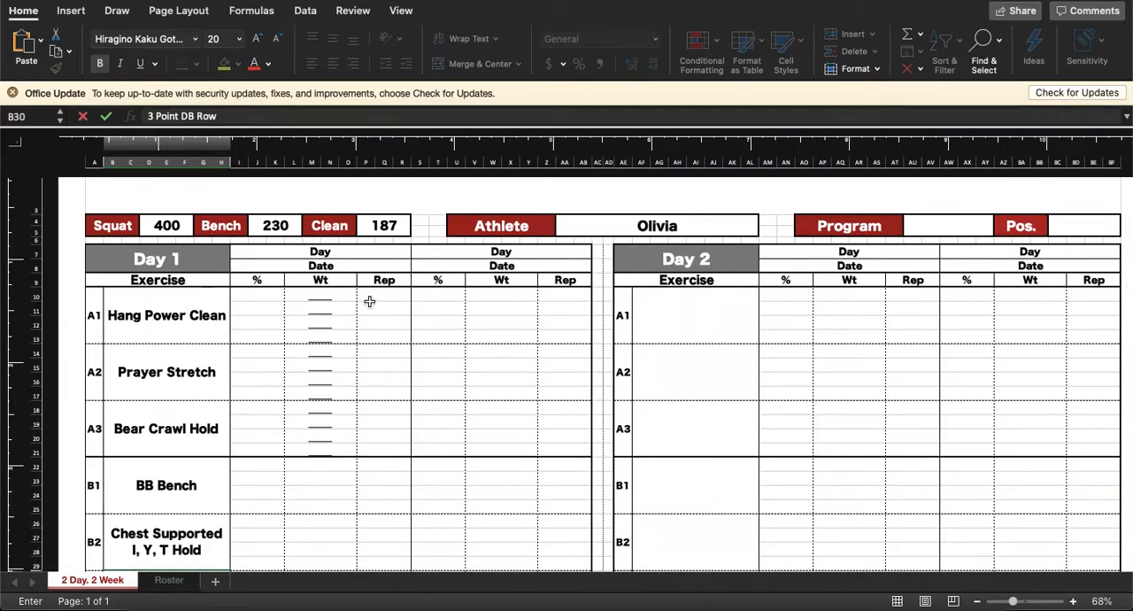
left_click(323, 310)
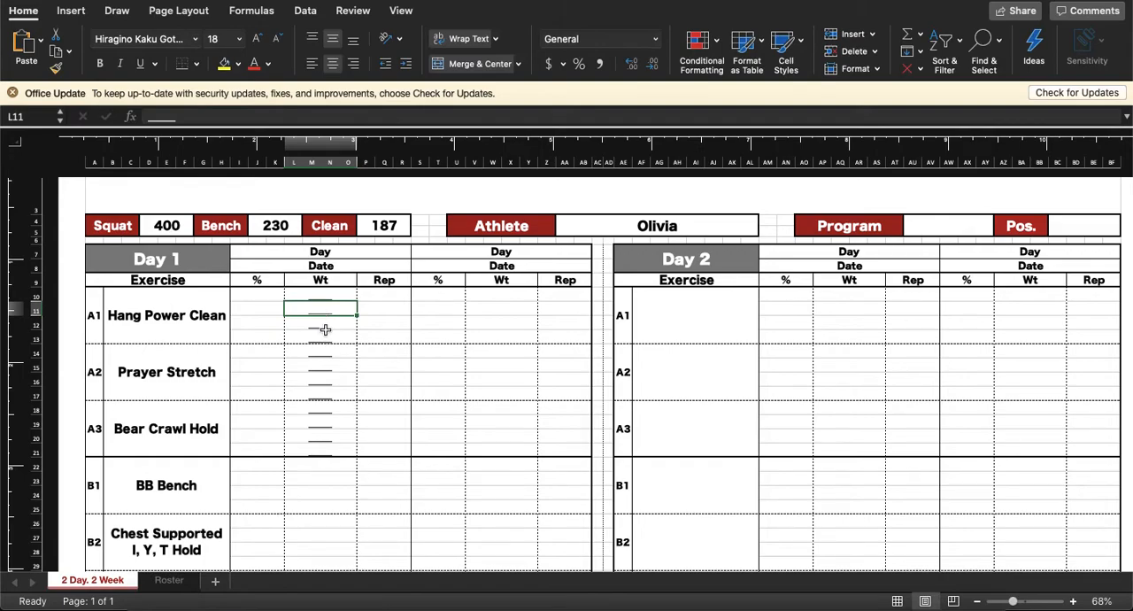
Step: Fill the first percentage column for Hang Power Clean with WU, 70%, 73% and 76%
left_click(252, 306)
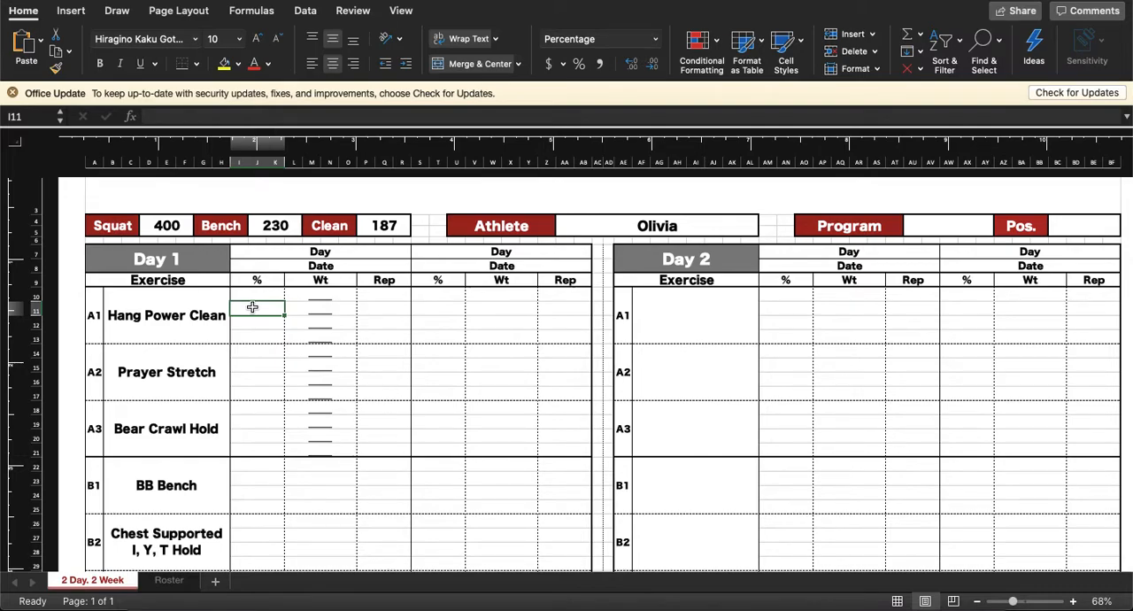
key("Up")
type("WU")
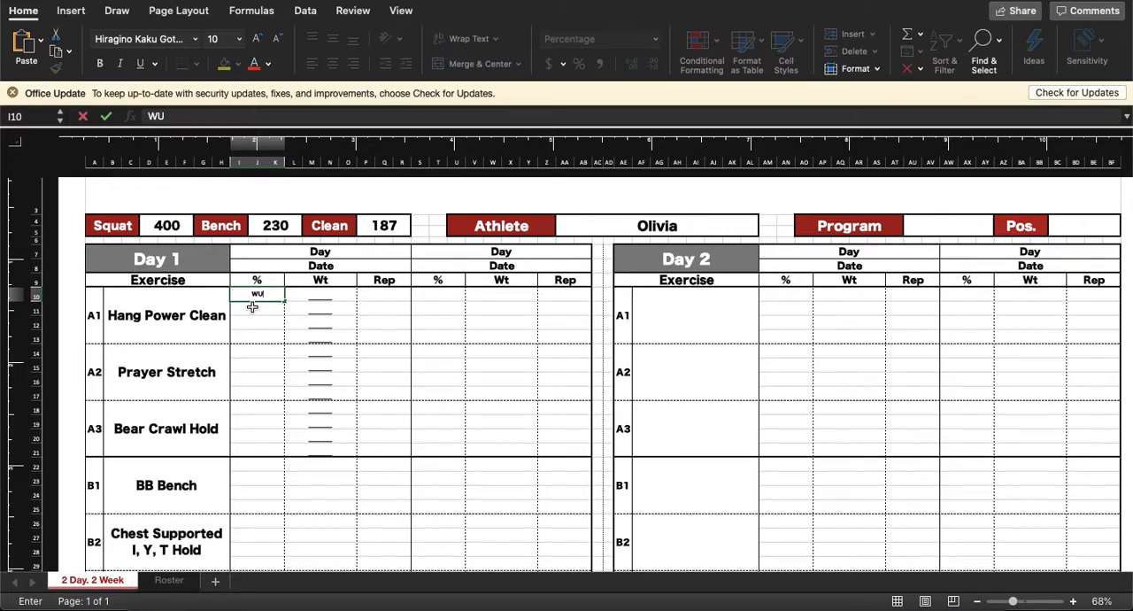
key("Return")
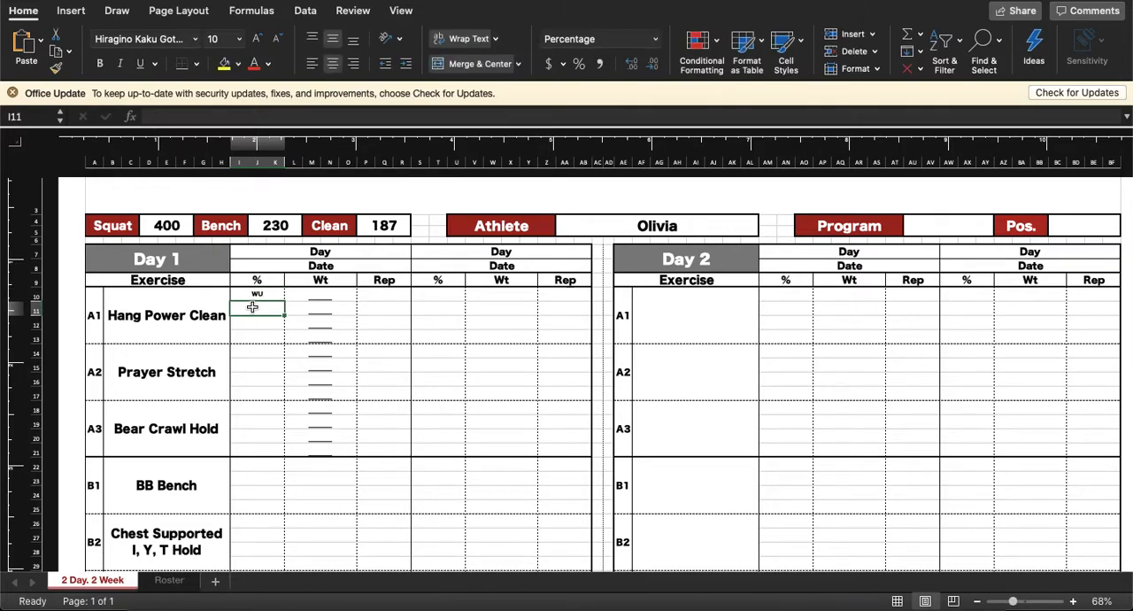
type("70%")
key("Return")
type("73%")
key("Return")
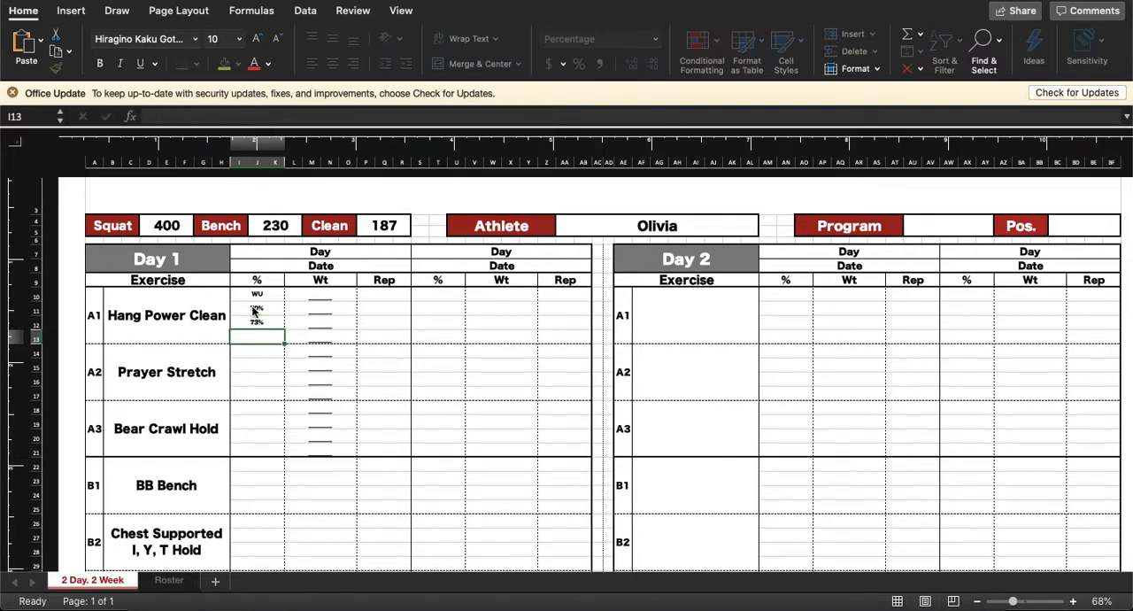
type("76%")
key("Return")
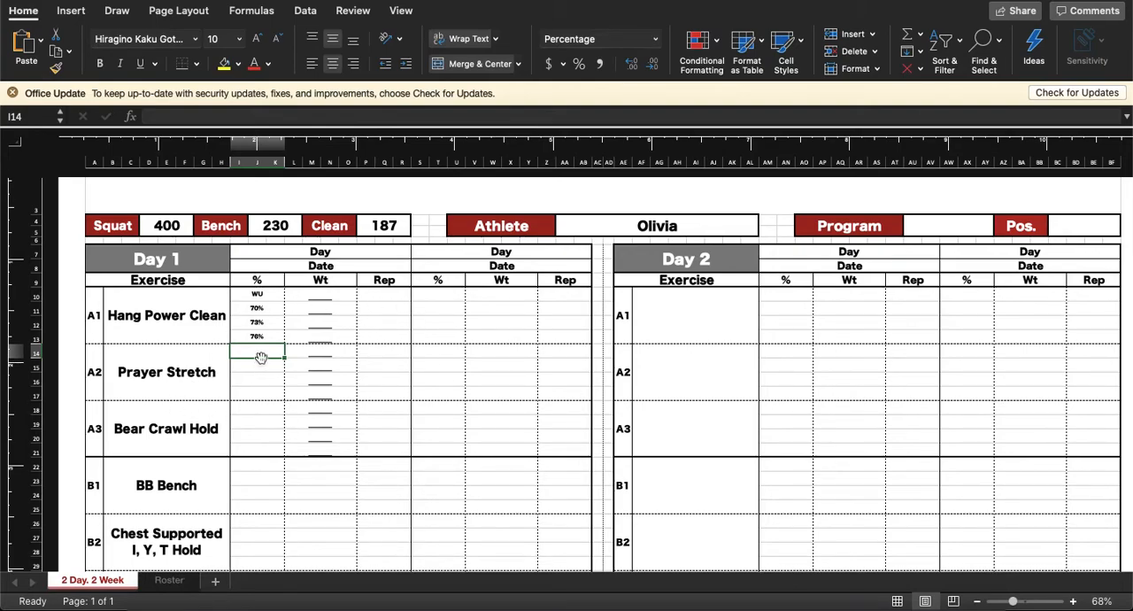
Step: Fill the first percentage column for BB Bench with WU, 73%, 76% and 79%
left_click(251, 463)
type("WU")
key("Return")
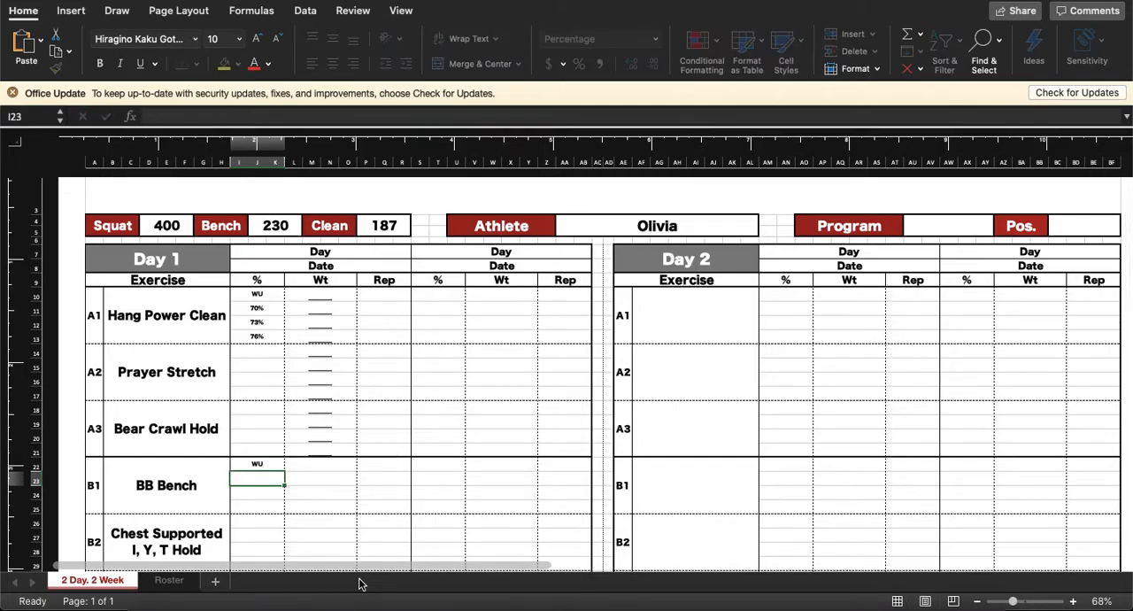
type("73%")
key("Return")
type("76%")
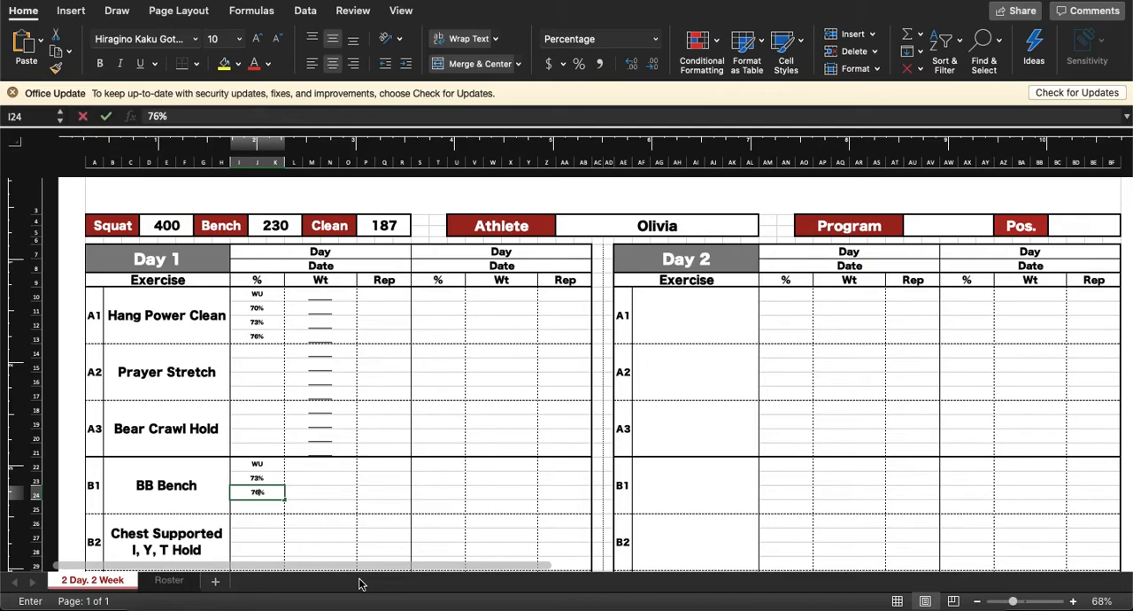
key("Return")
type("79%")
key("Return")
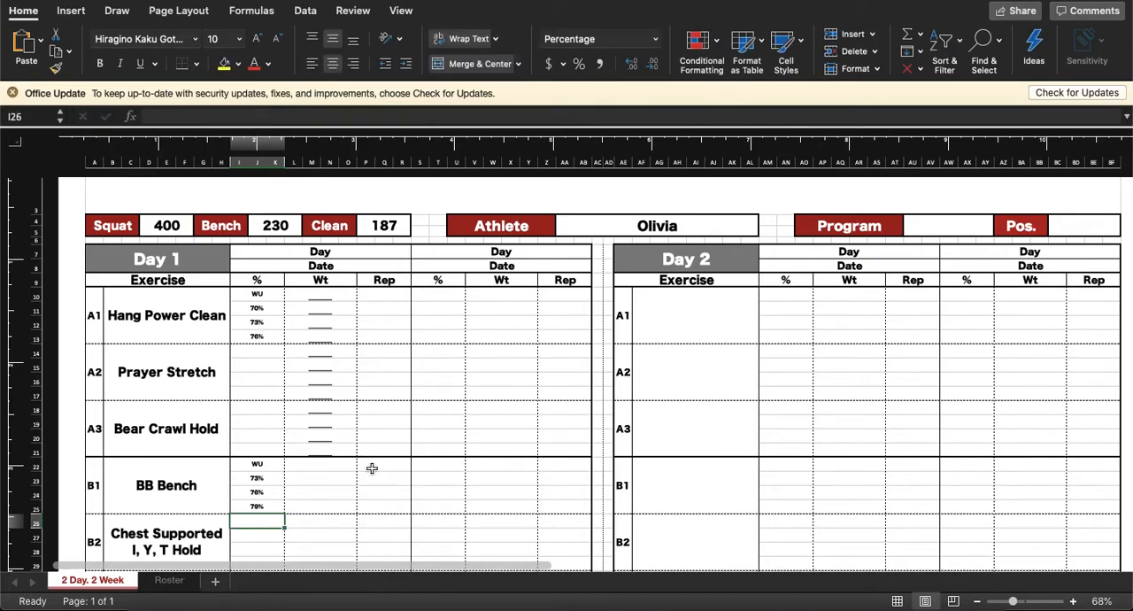
Step: Begin an IF formula in Hang Power Clean's weight cell beside 70%, testing whether the Clean max in P4 equals 0
scroll(378, 472, "down", 3)
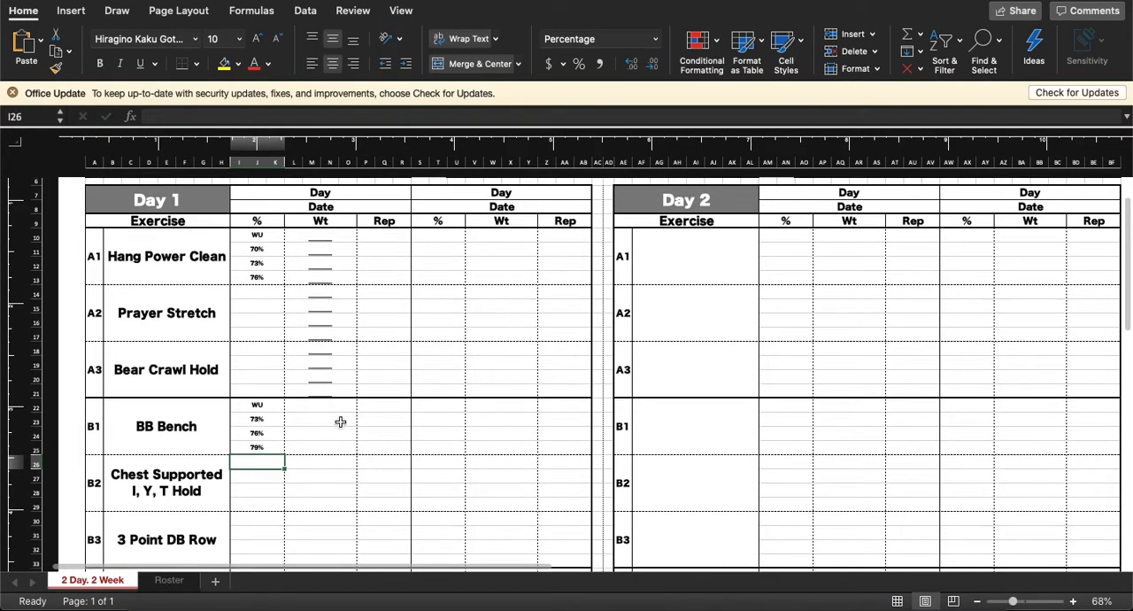
scroll(399, 313, "up", 3)
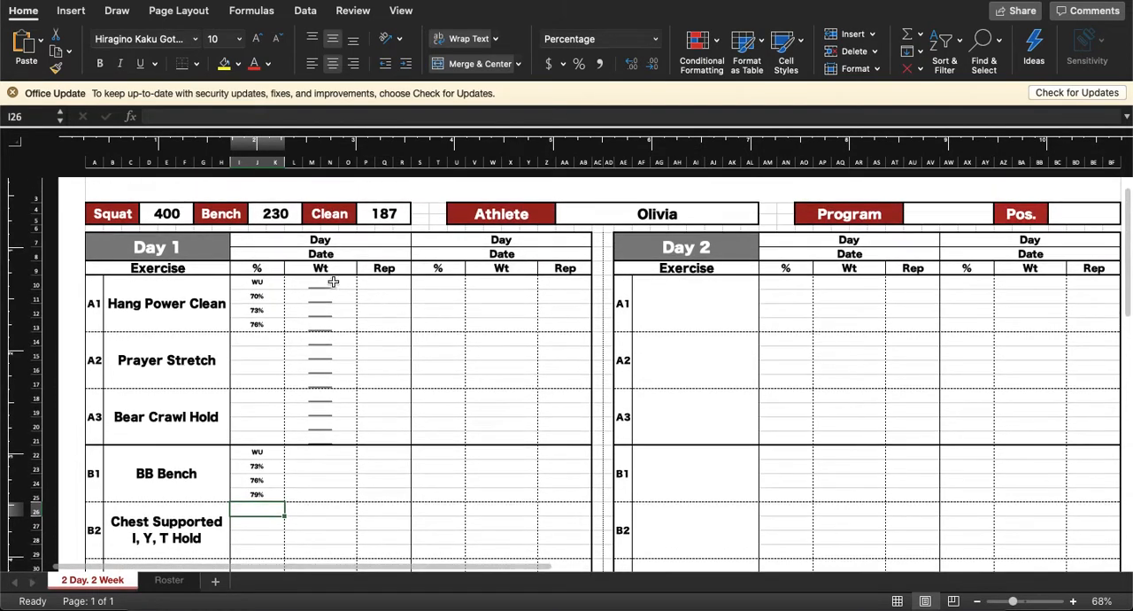
scroll(317, 296, "up", 2)
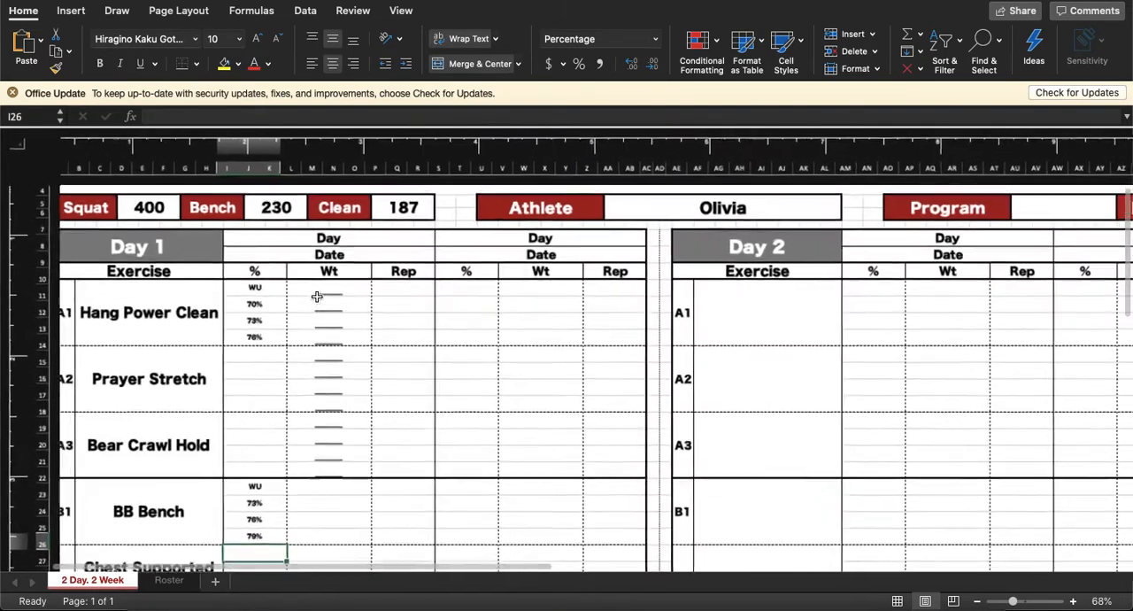
scroll(317, 297, "up", 3)
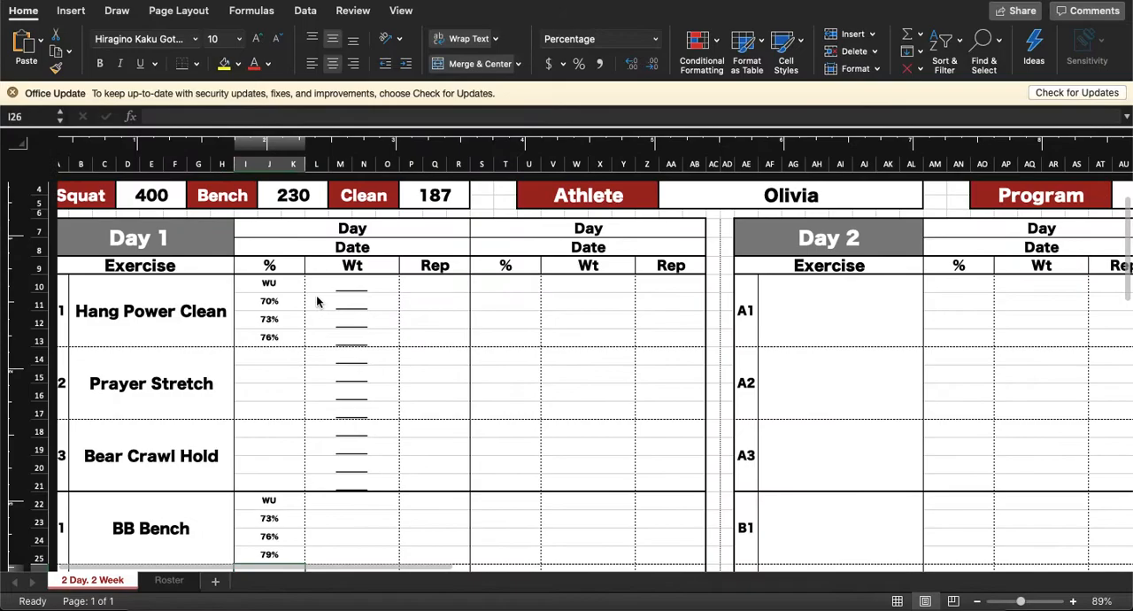
scroll(317, 302, "left", 3)
left_click(399, 317)
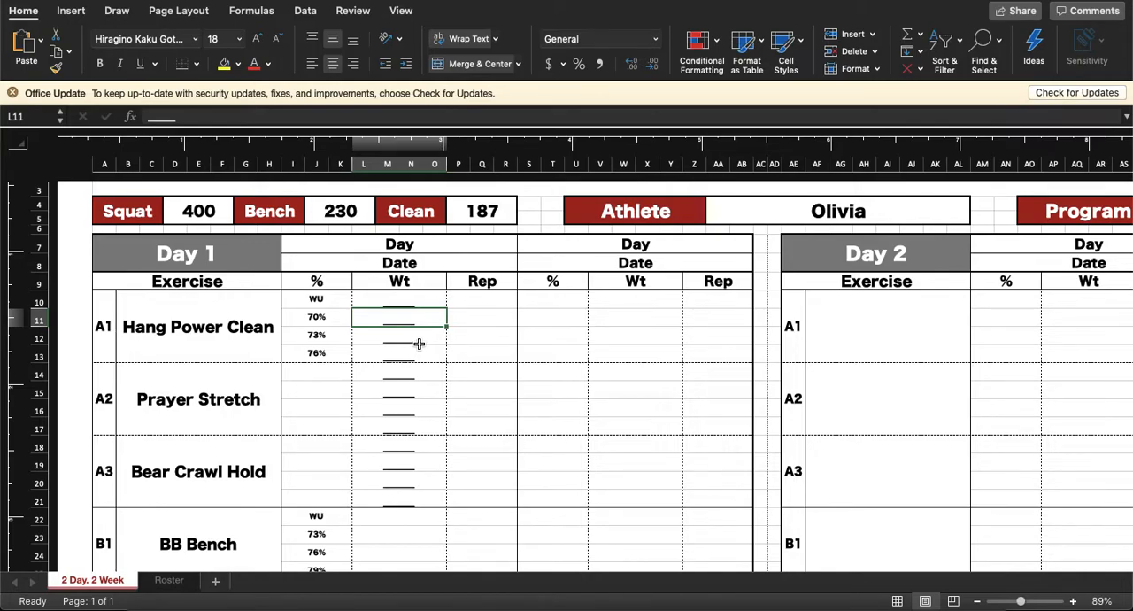
type("=")
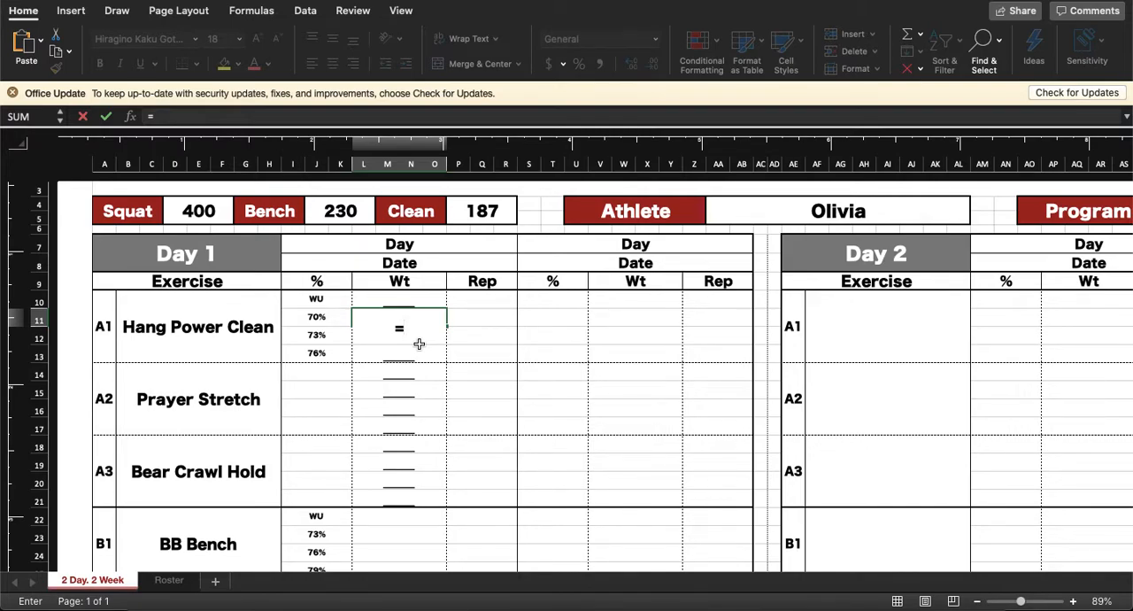
type("if")
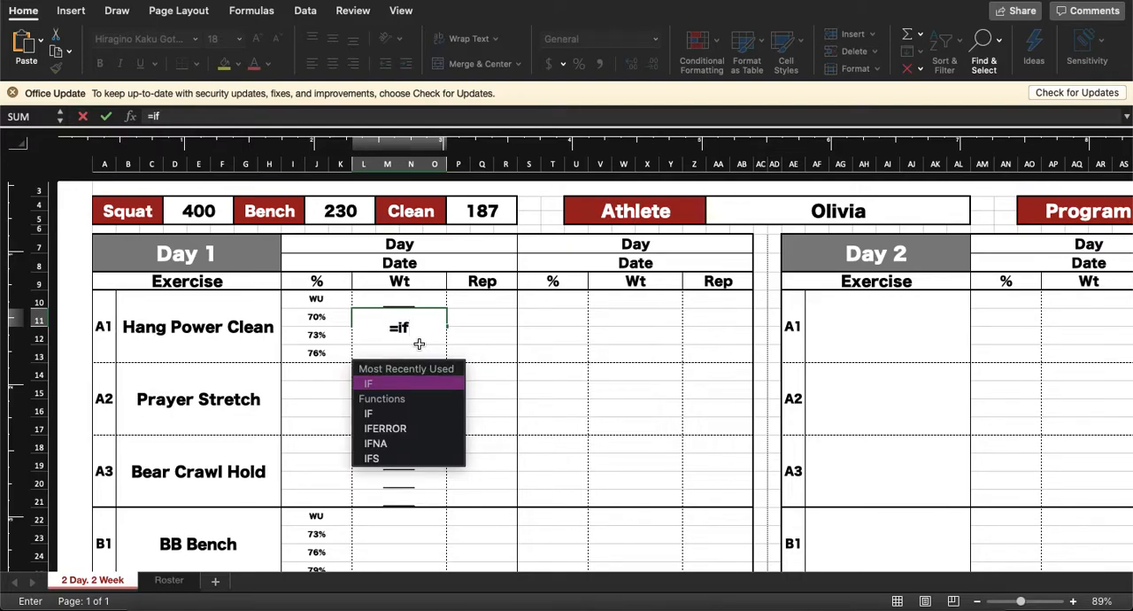
type("(")
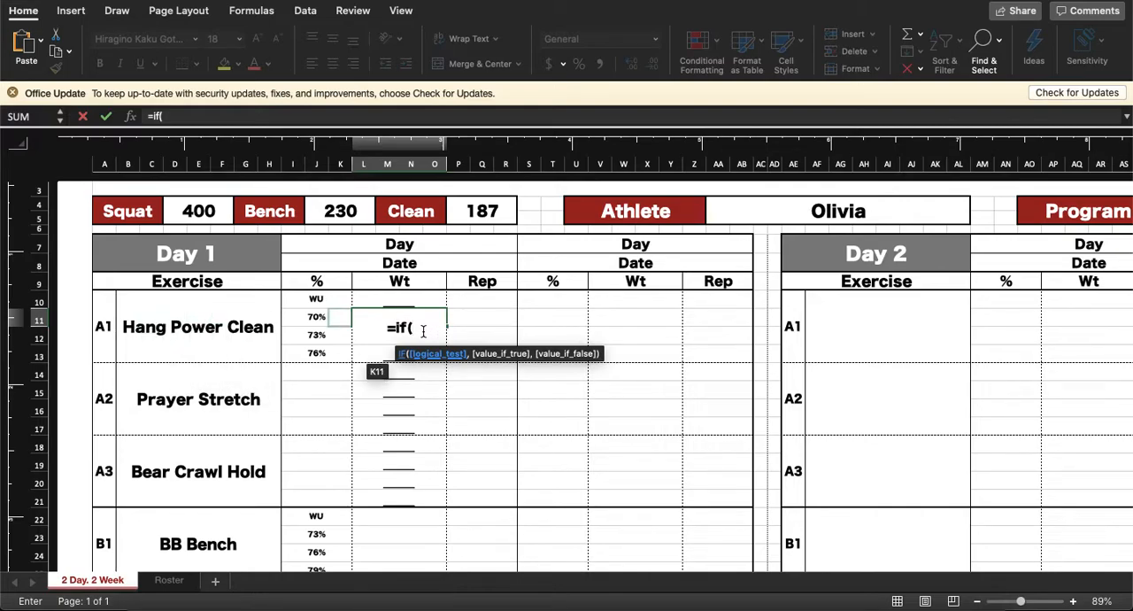
left_click(482, 211)
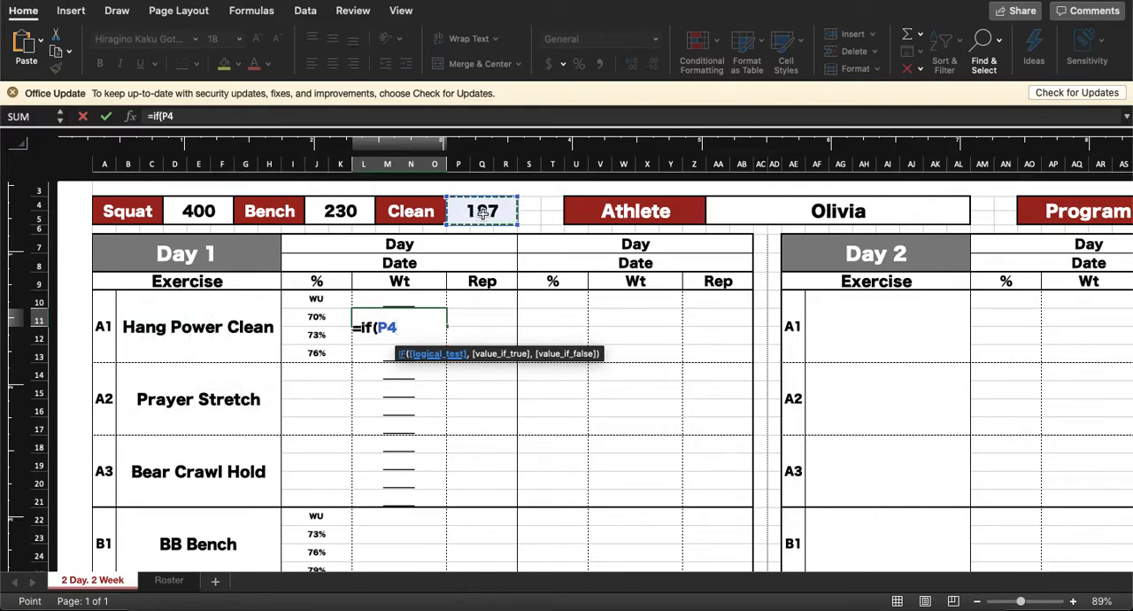
type("=0")
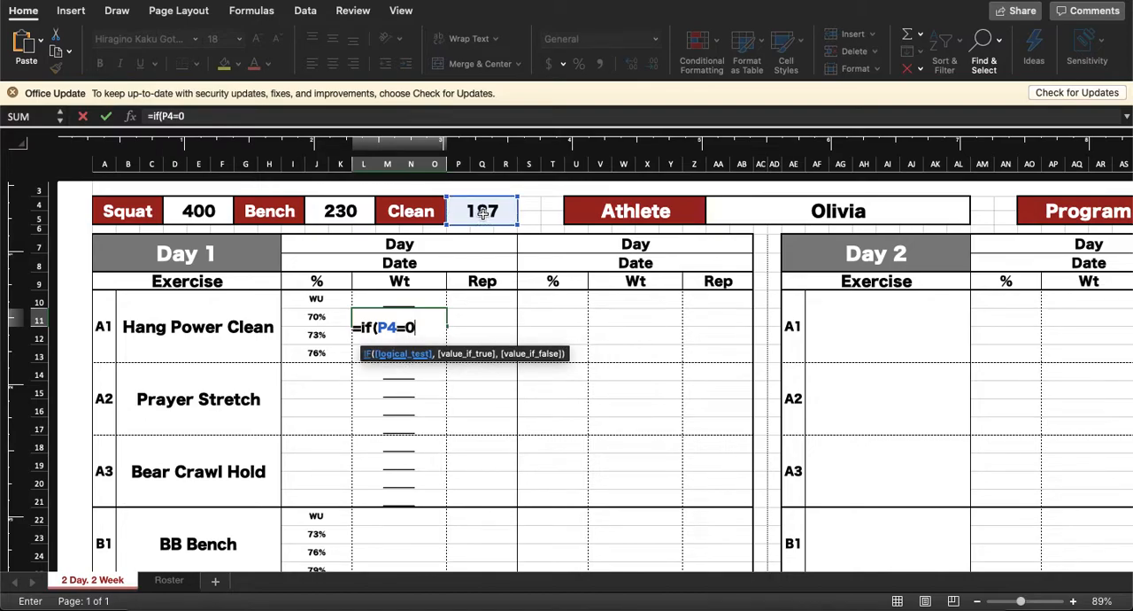
type(",")
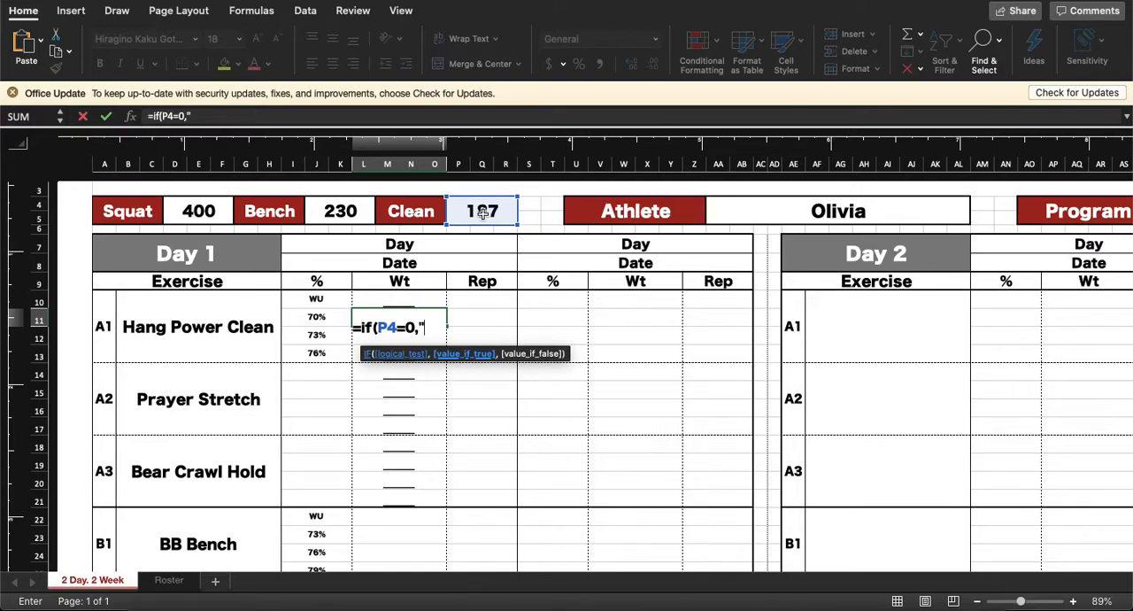
type("_____\"")
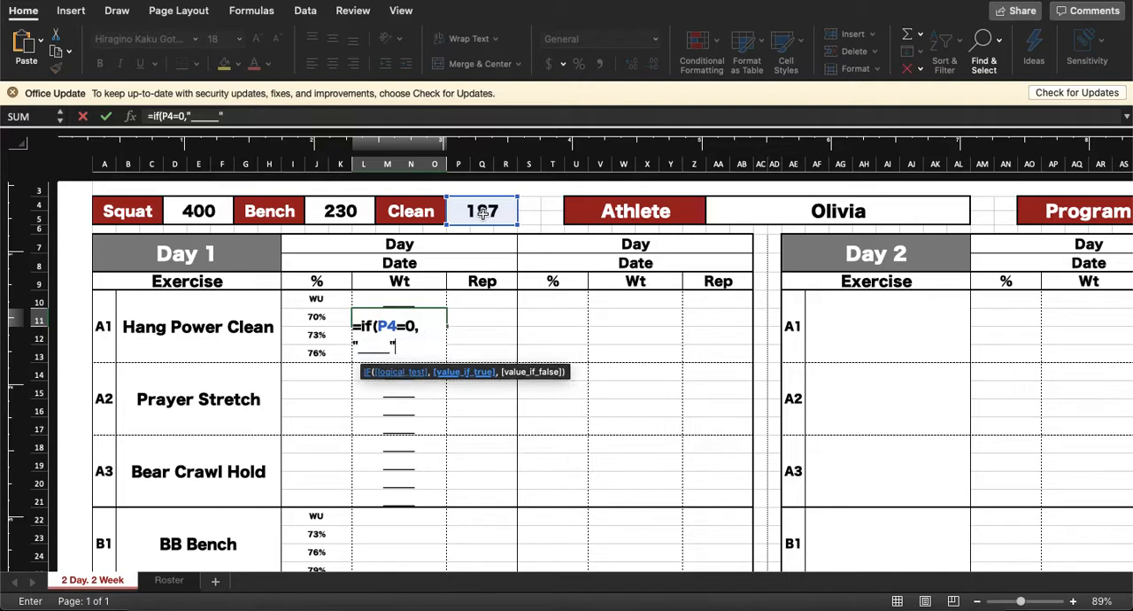
key("BackSpace")
key("BackSpace")
key("BackSpace")
key("BackSpace")
key("BackSpace")
key("BackSpace")
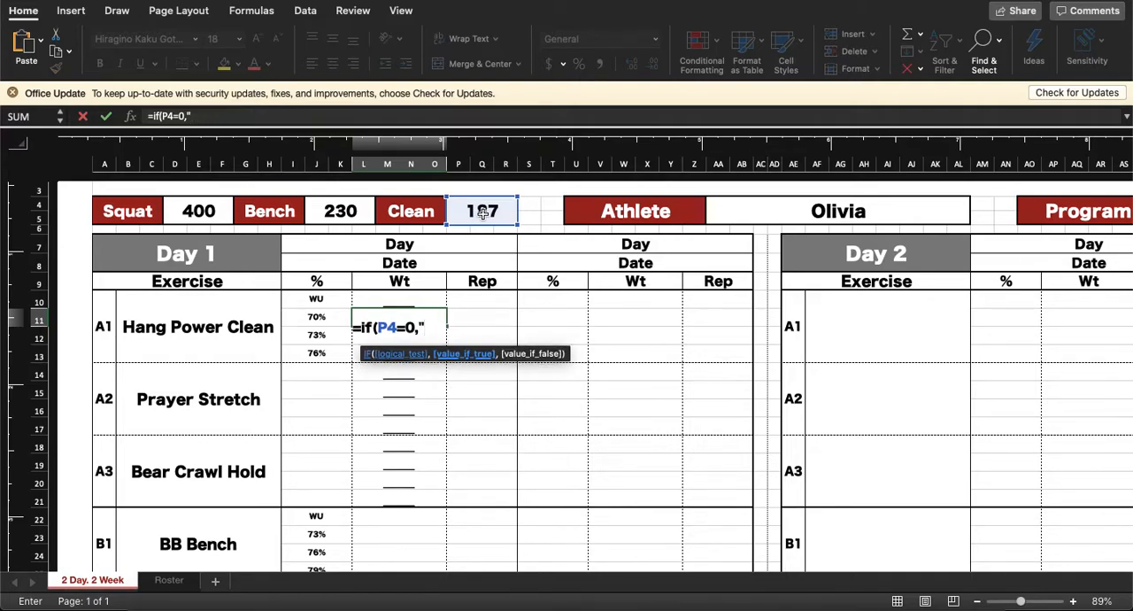
type("\",")
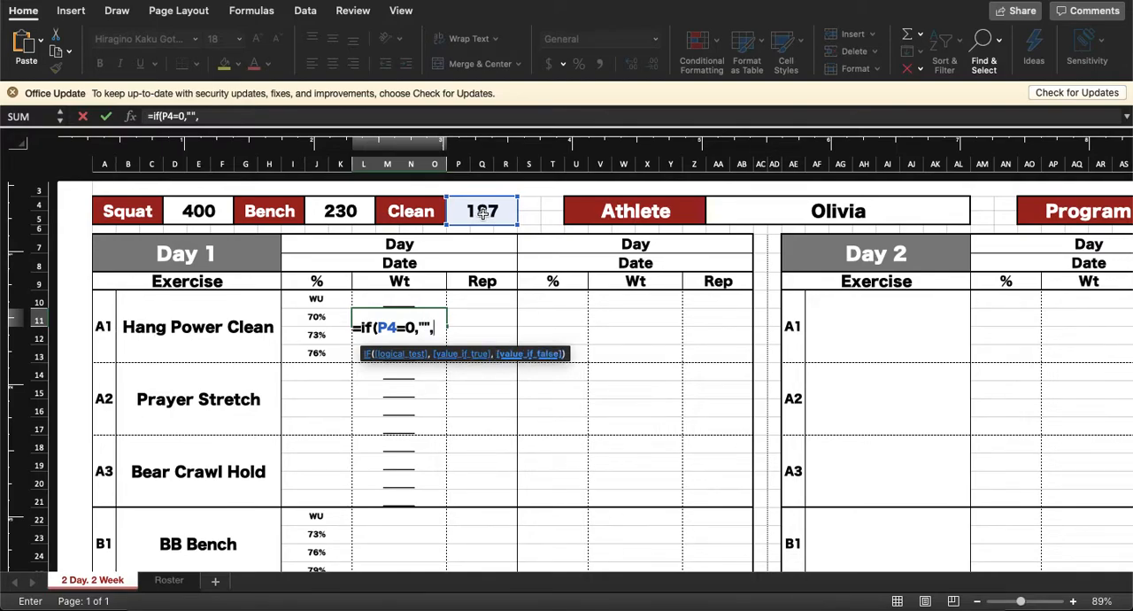
key("BackSpace")
key("BackSpace")
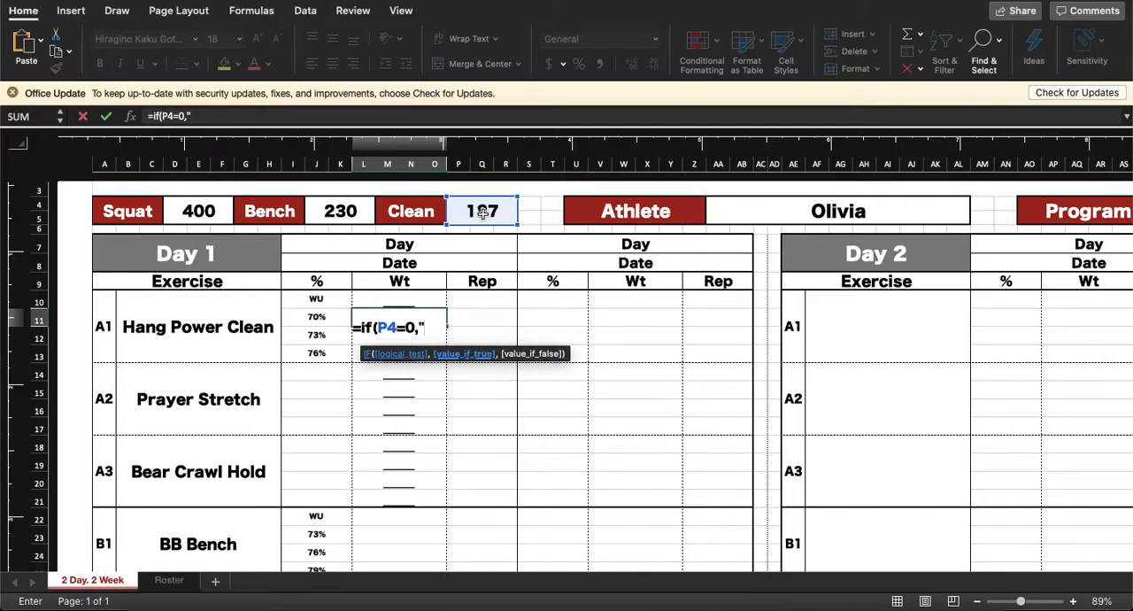
Step: Make the IF formula beside 70% return an underscore blank in quotes when the Clean max is 0
type("____")
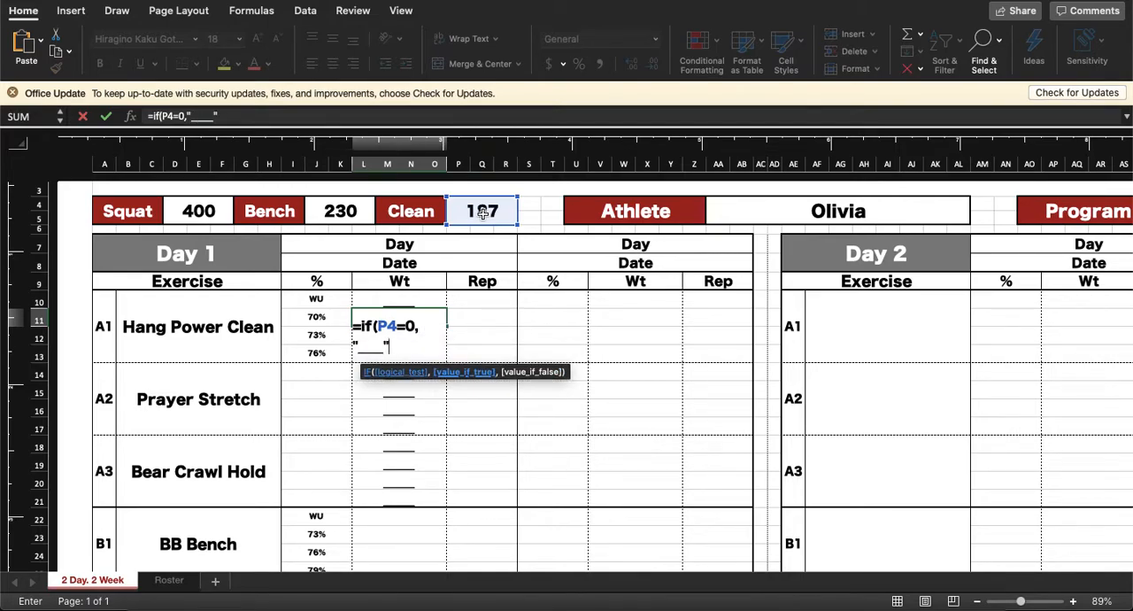
type("\",")
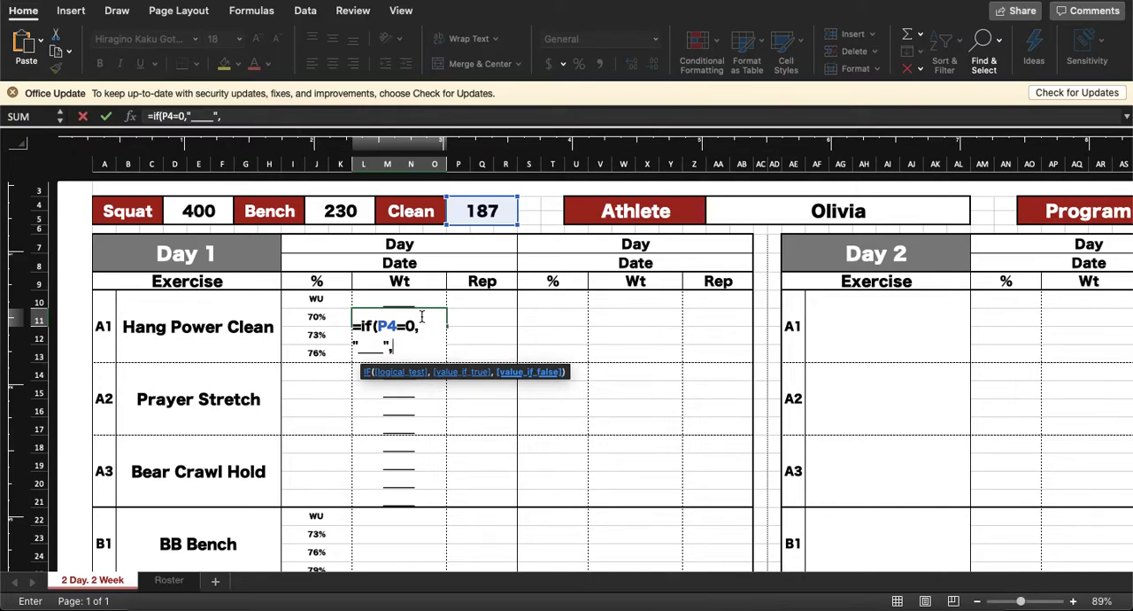
Step: Complete the 70% weight formula with MROUND((I11*P4),5), rounding the percentage of the Clean max to the nearest 5
type("mround((")
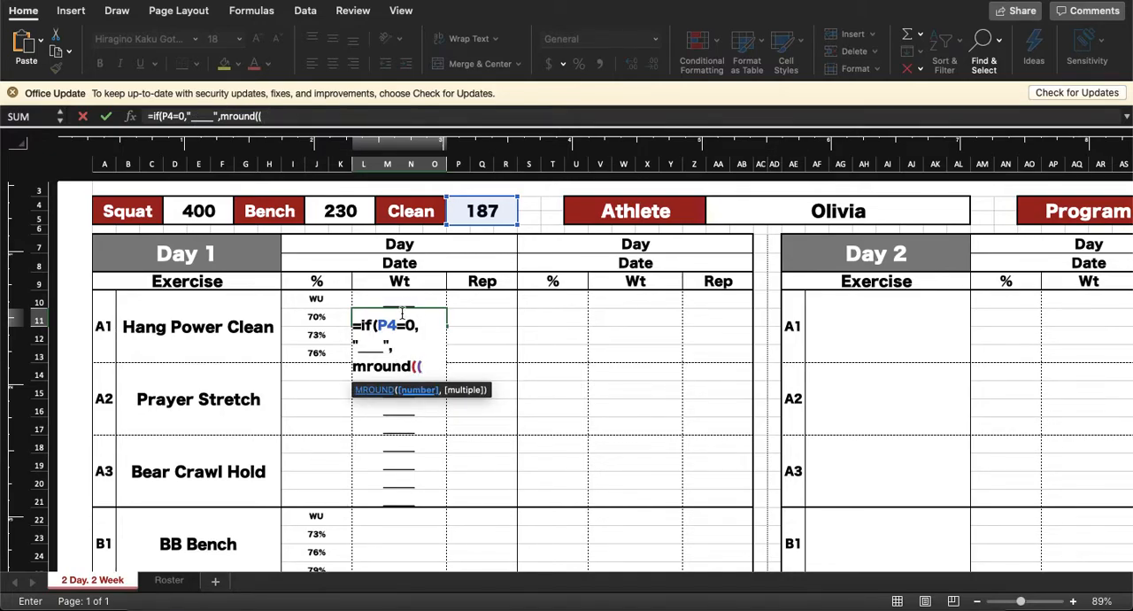
left_click(316, 317)
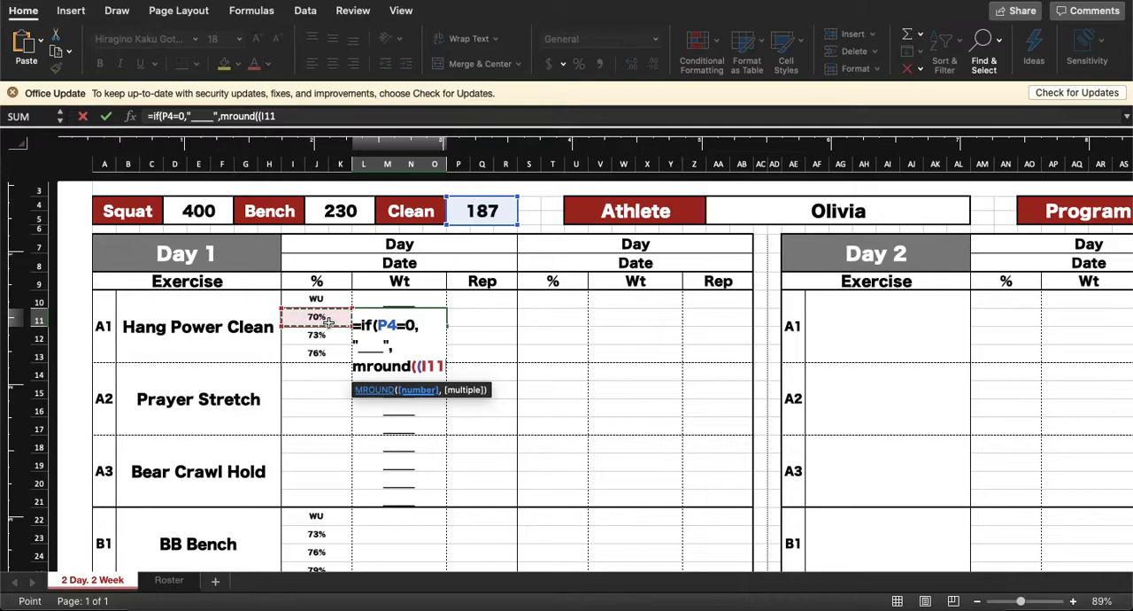
type("*")
left_click(491, 212)
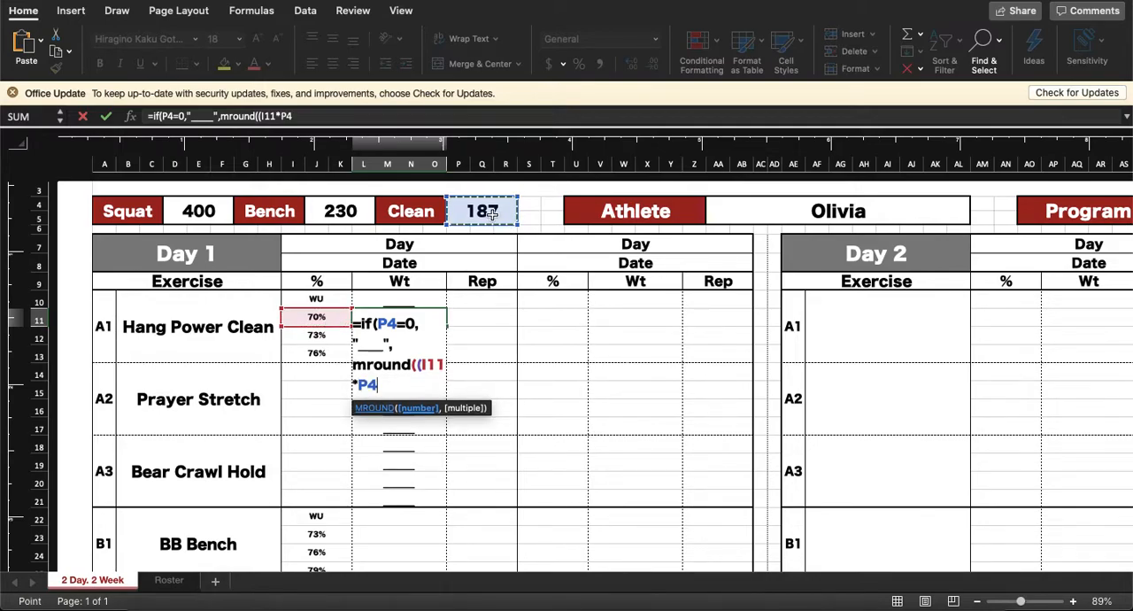
type(")")
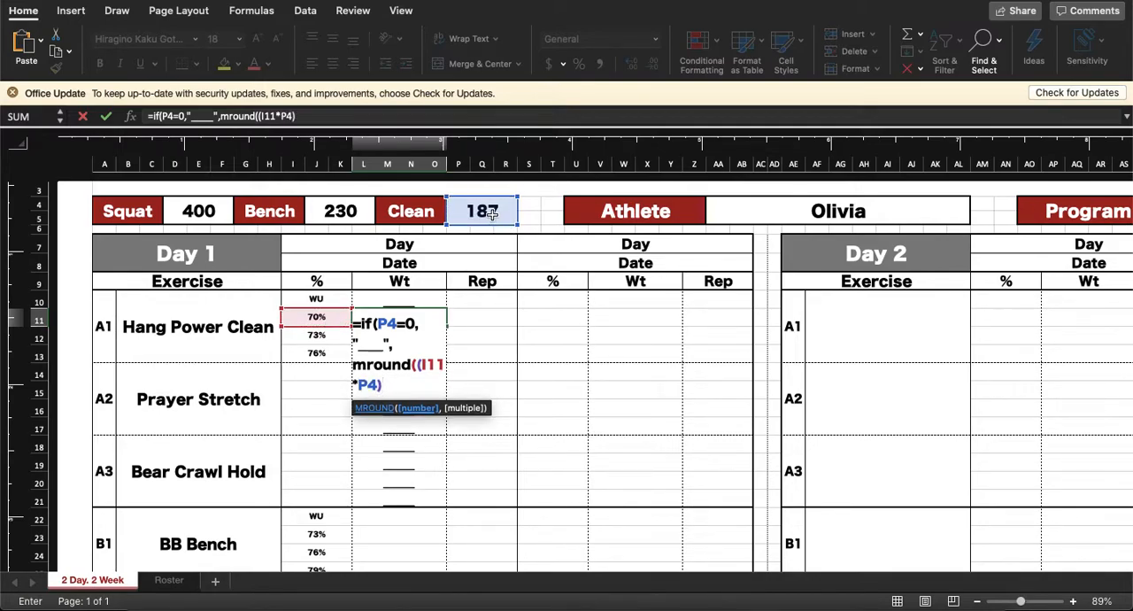
type(",5")
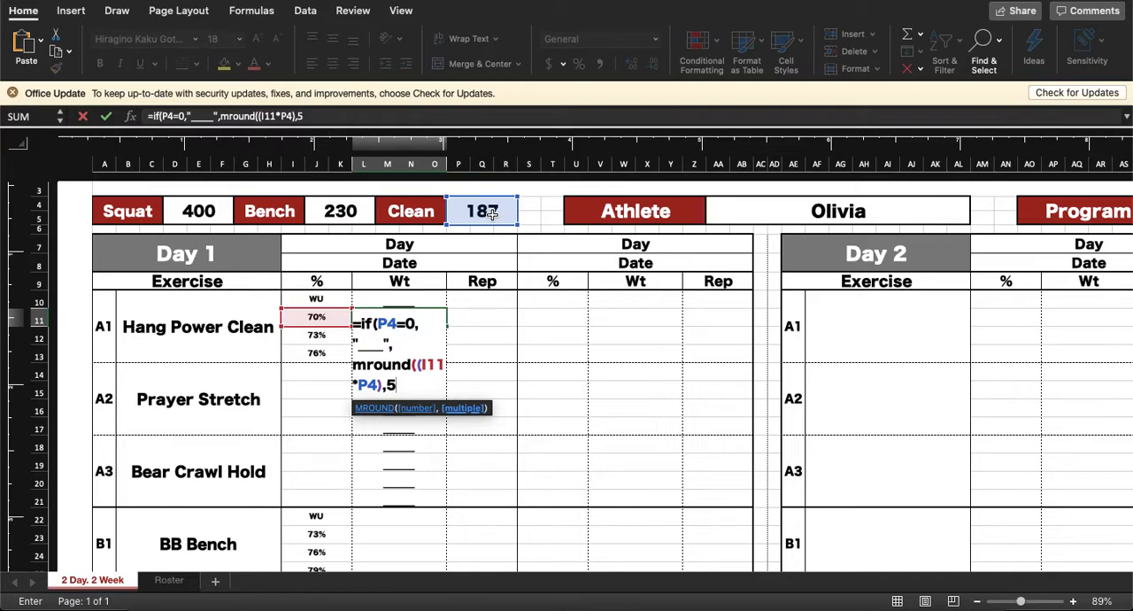
type(")")
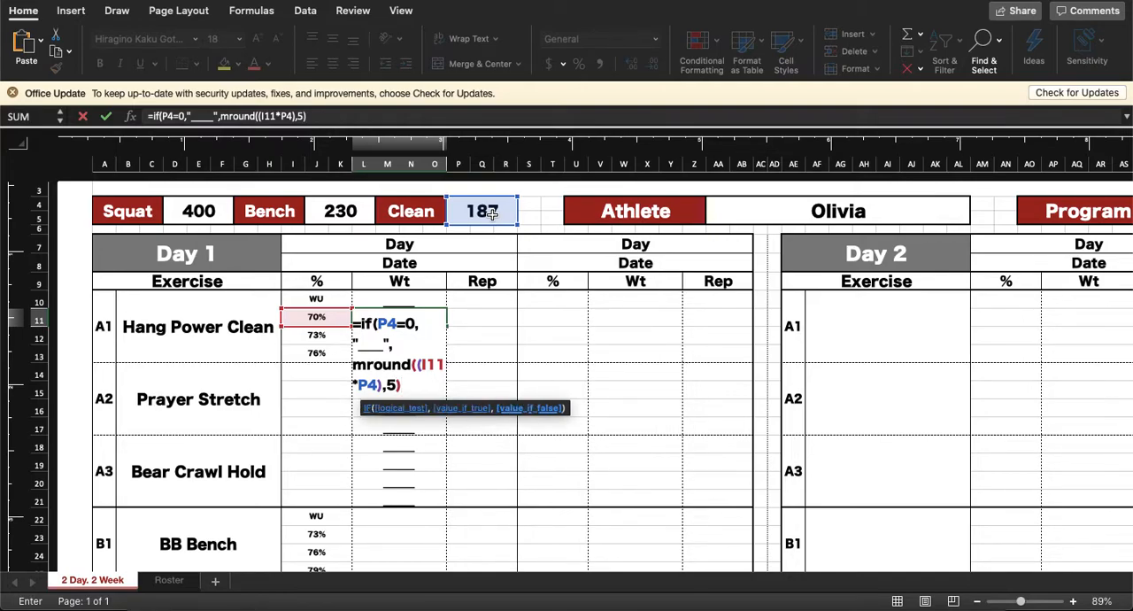
key("Return")
key("Return")
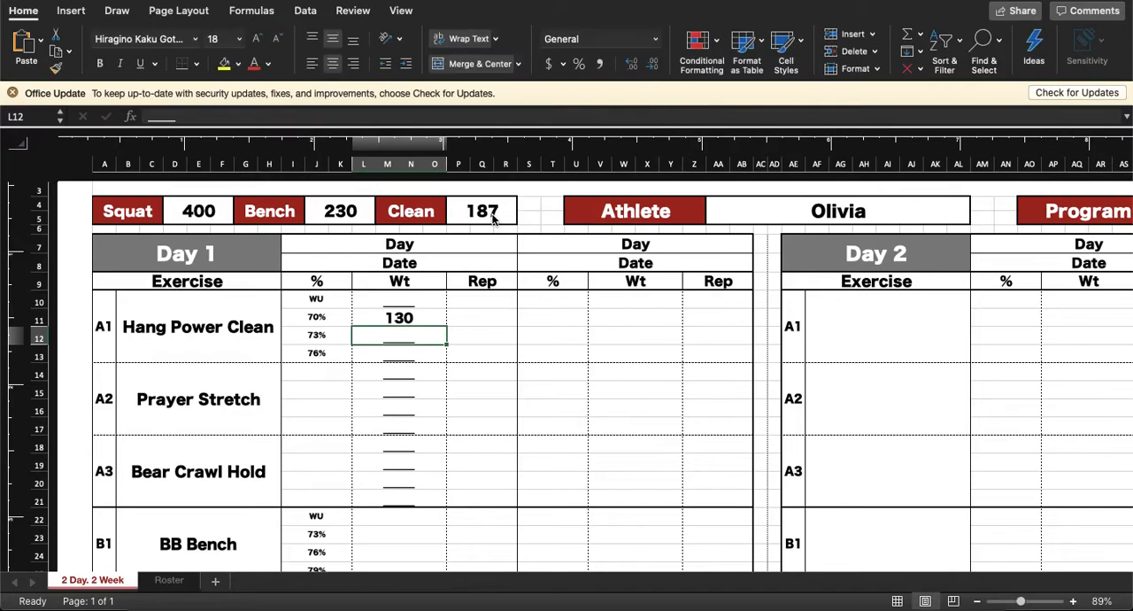
Step: Review the parts of the completed formula in Hang Power Clean's 70% weight cell
key("Up")
left_click(356, 115)
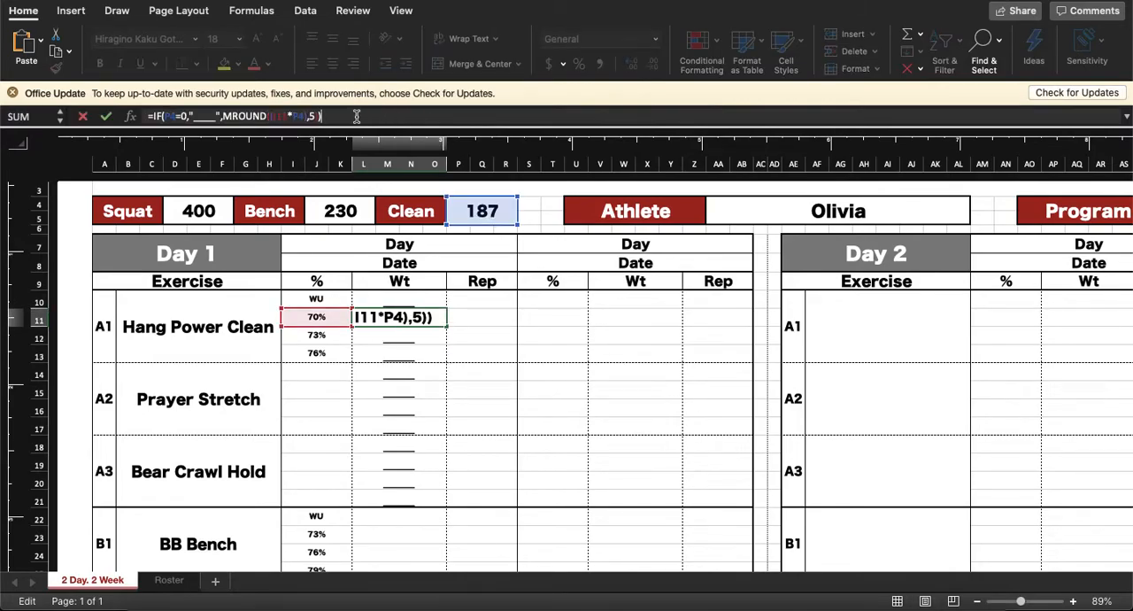
key("Escape")
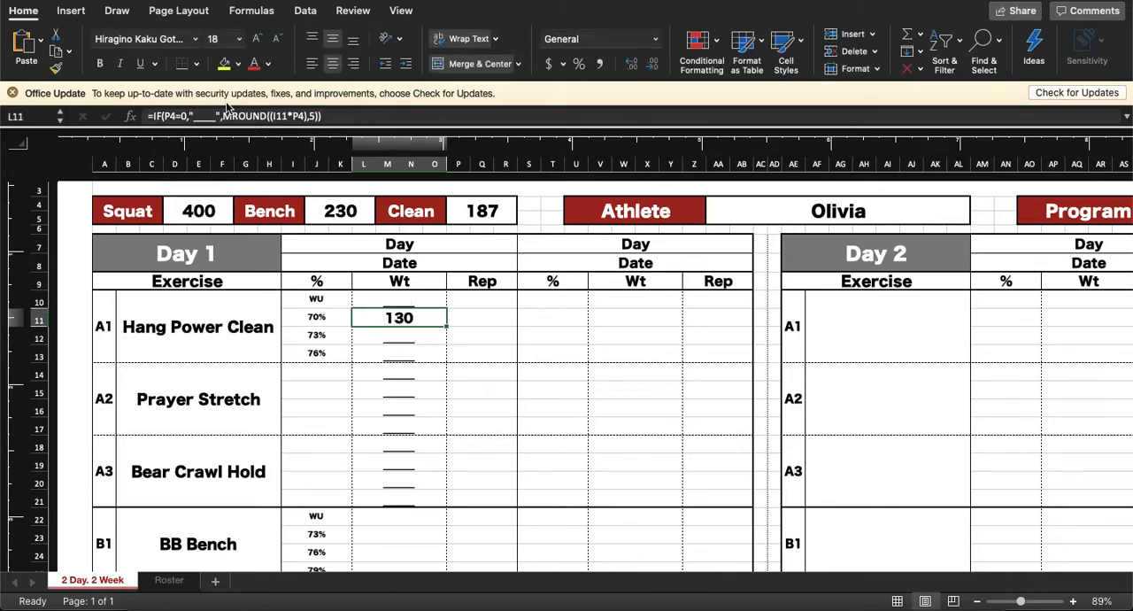
left_click(166, 121)
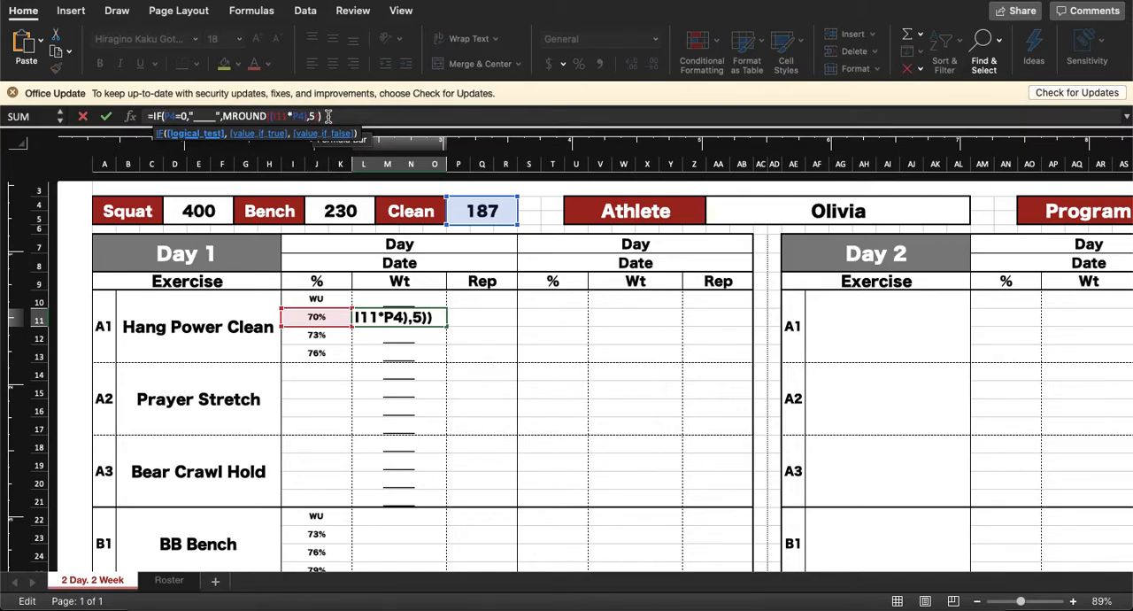
key("Return")
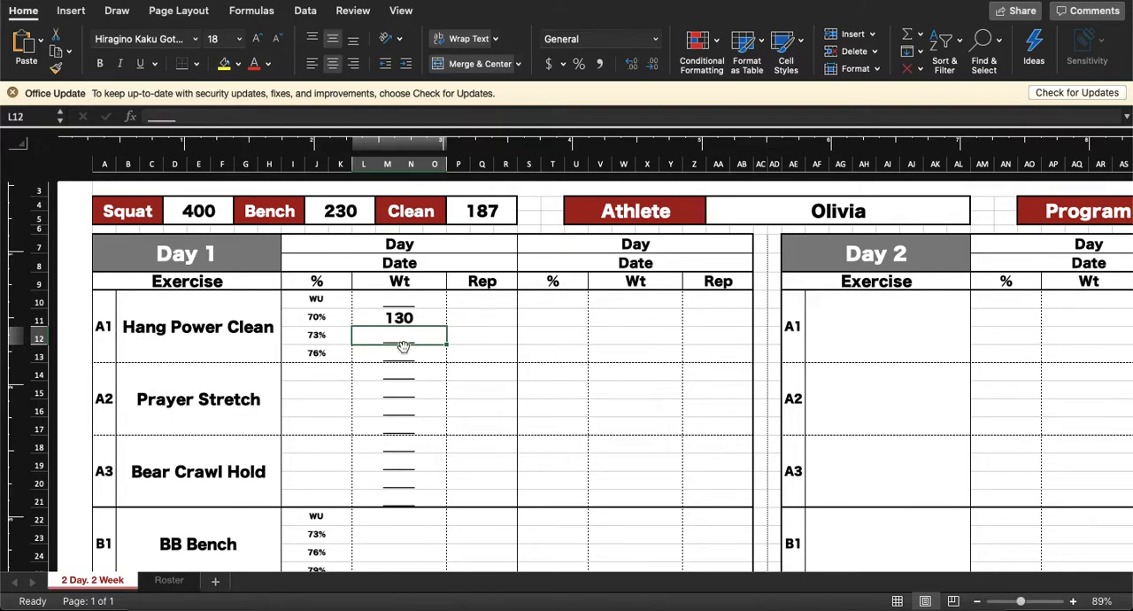
Step: Begin an IF formula in Hang Power Clean's weight cell beside 73%, returning empty text "" when P4 equals 0
type("=if(")
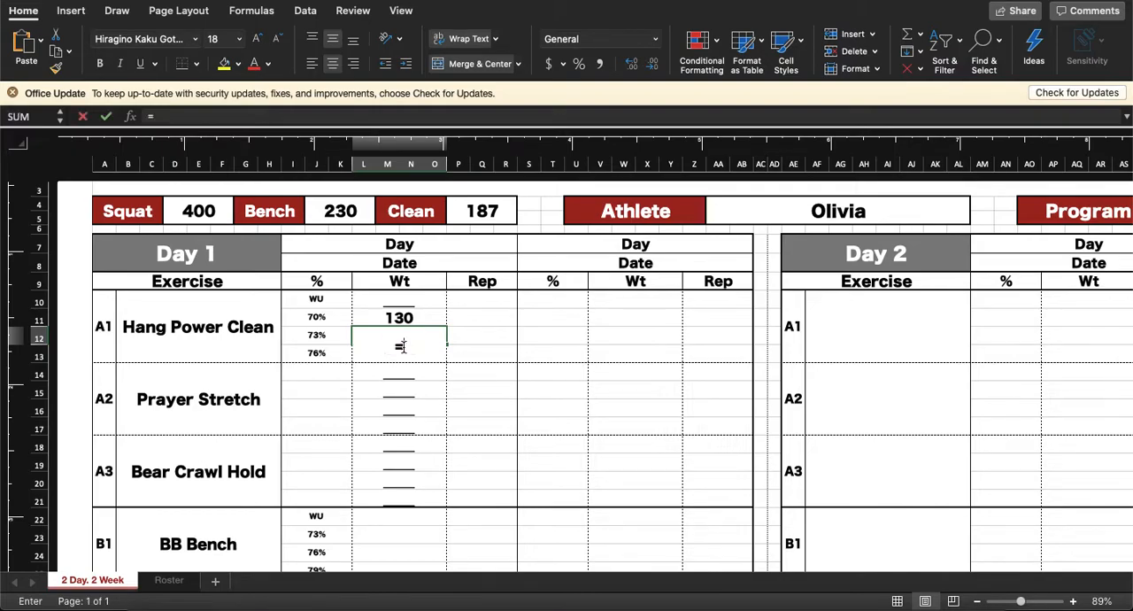
left_click(481, 211)
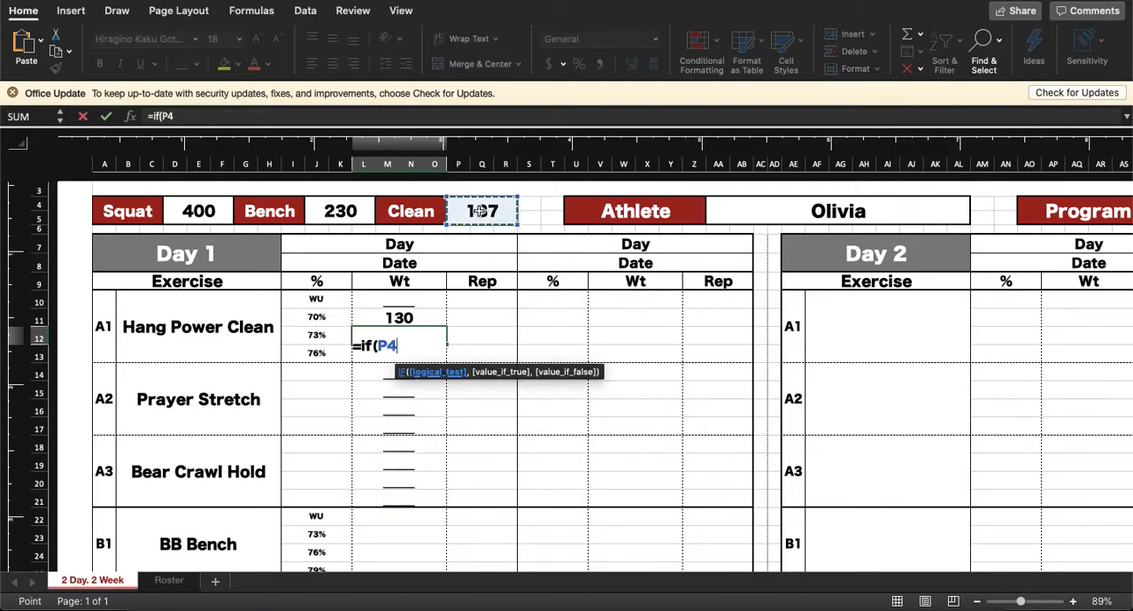
type("=")
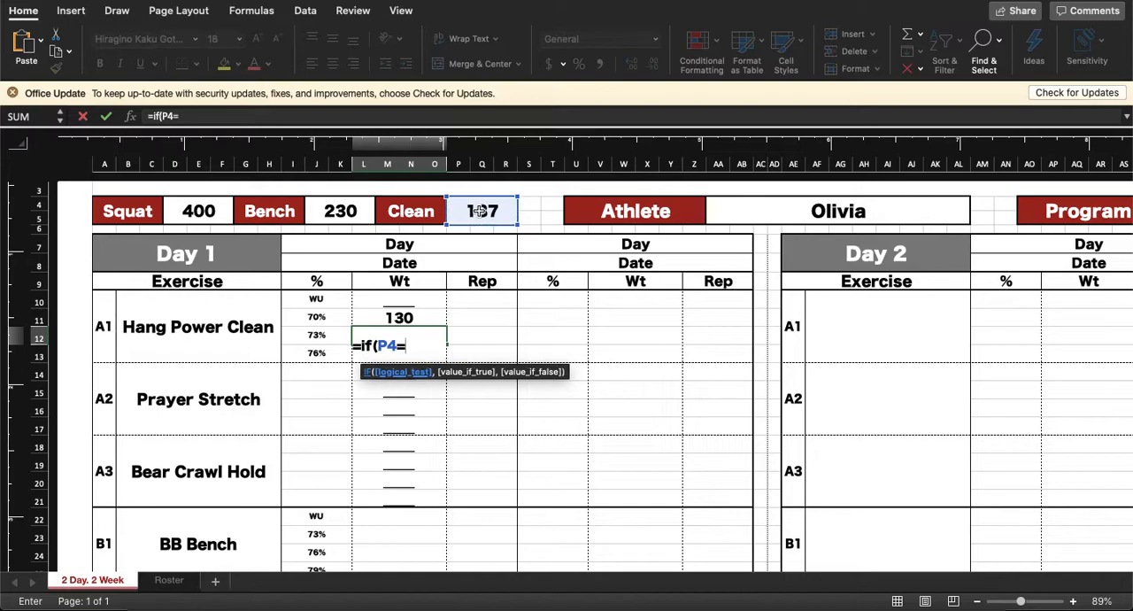
type("0,")
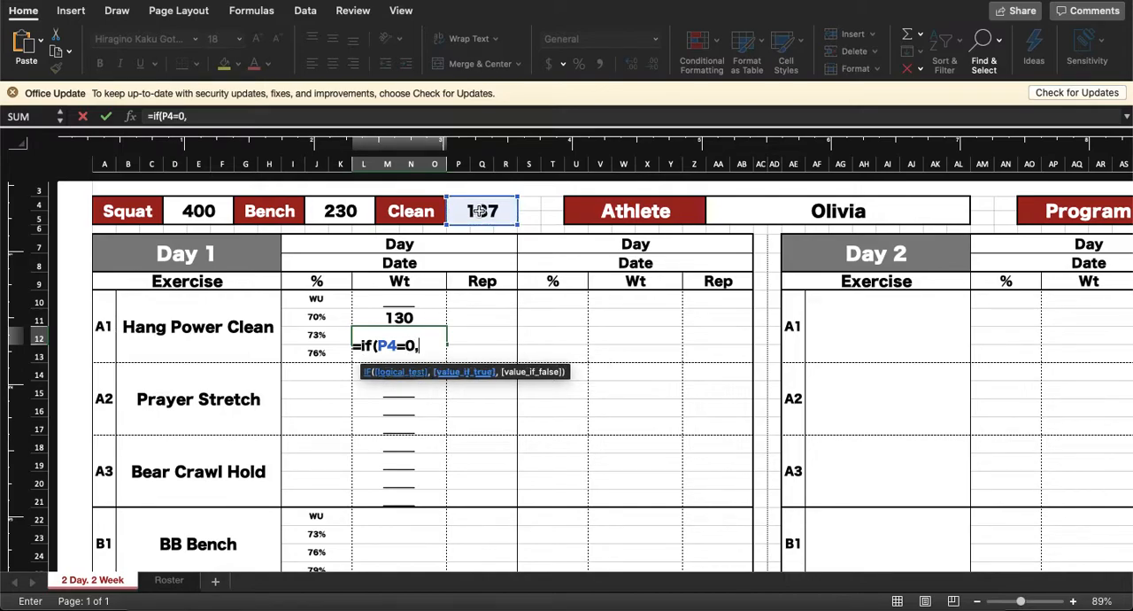
type("\"\",")
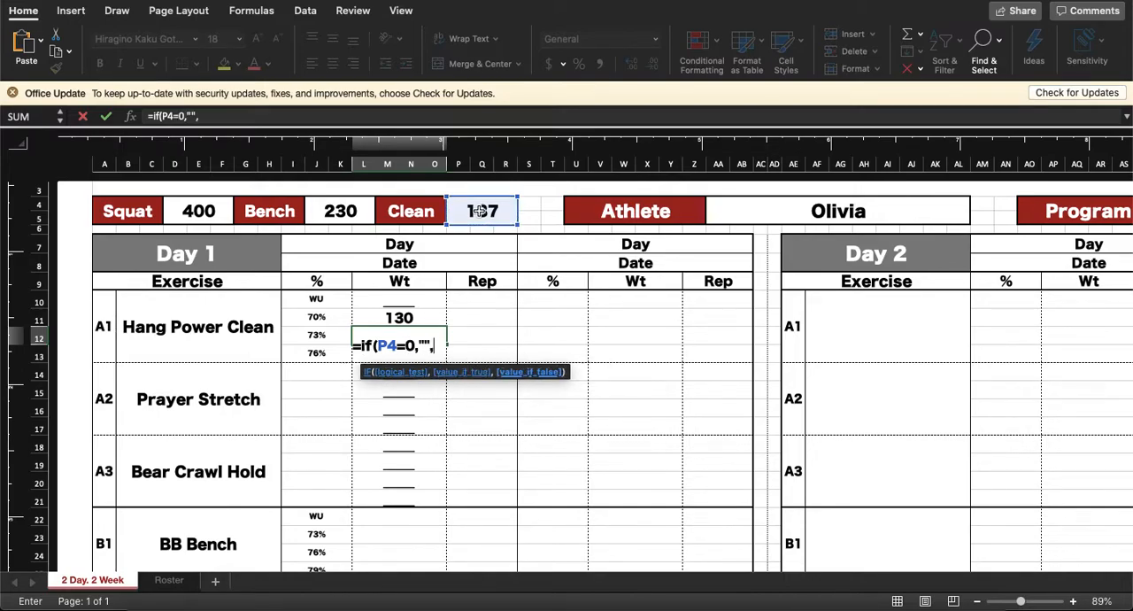
type("mround((")
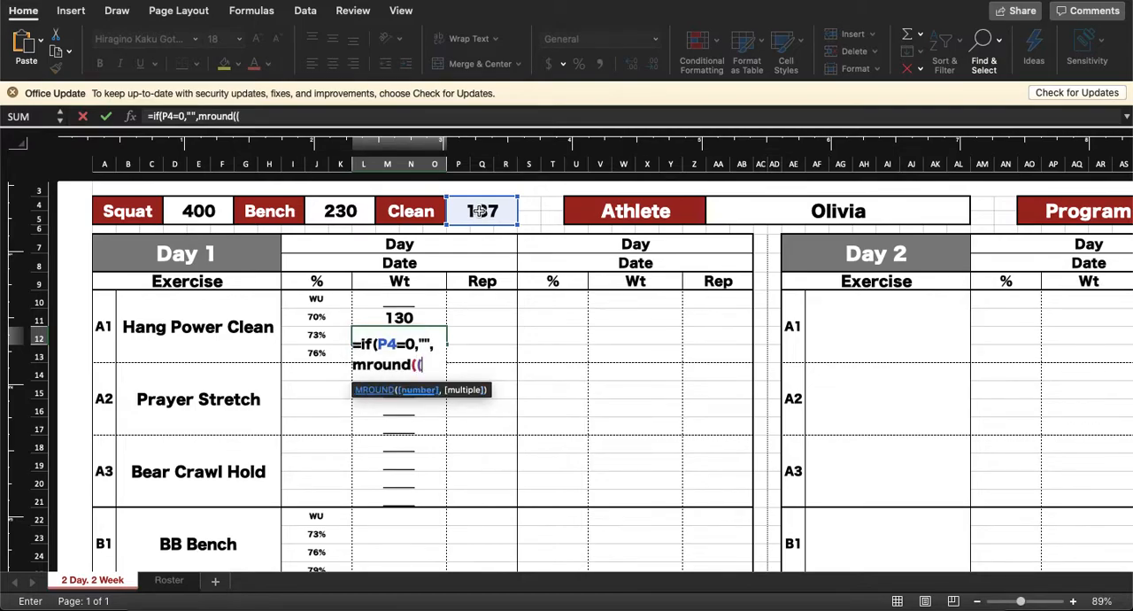
Step: Complete the 73% weight formula with MROUND((I12*P4),5)
left_click(319, 336)
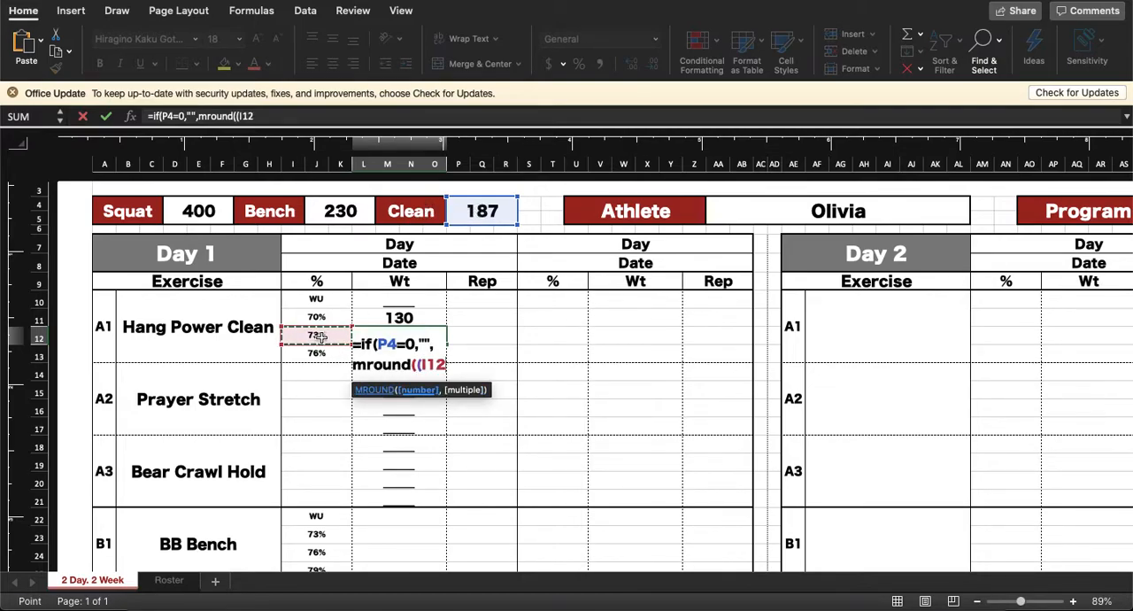
type("*")
left_click(476, 213)
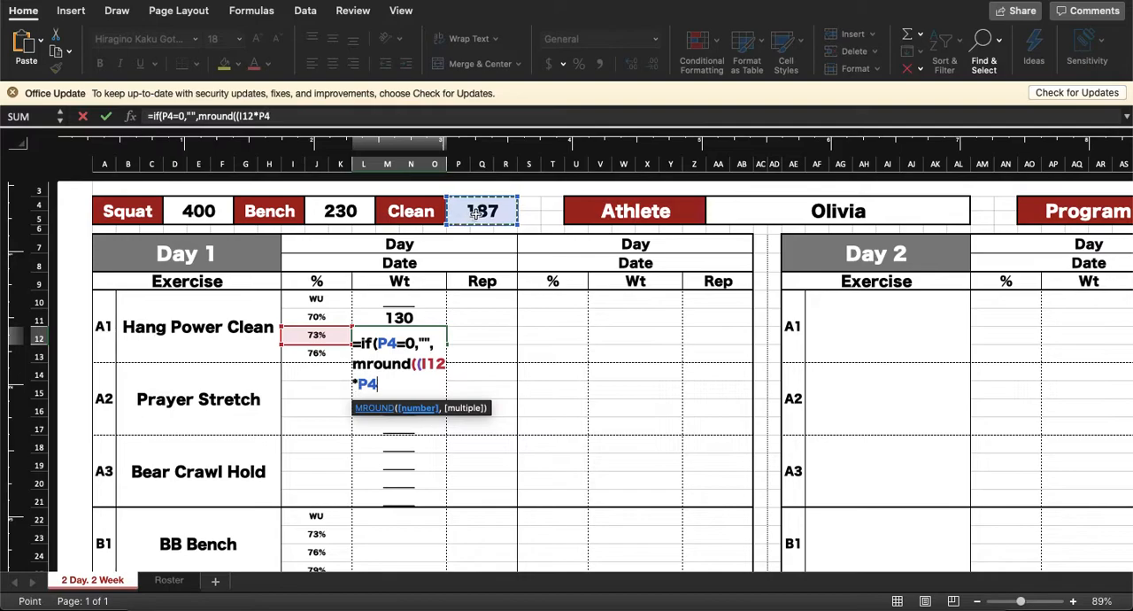
type(")")
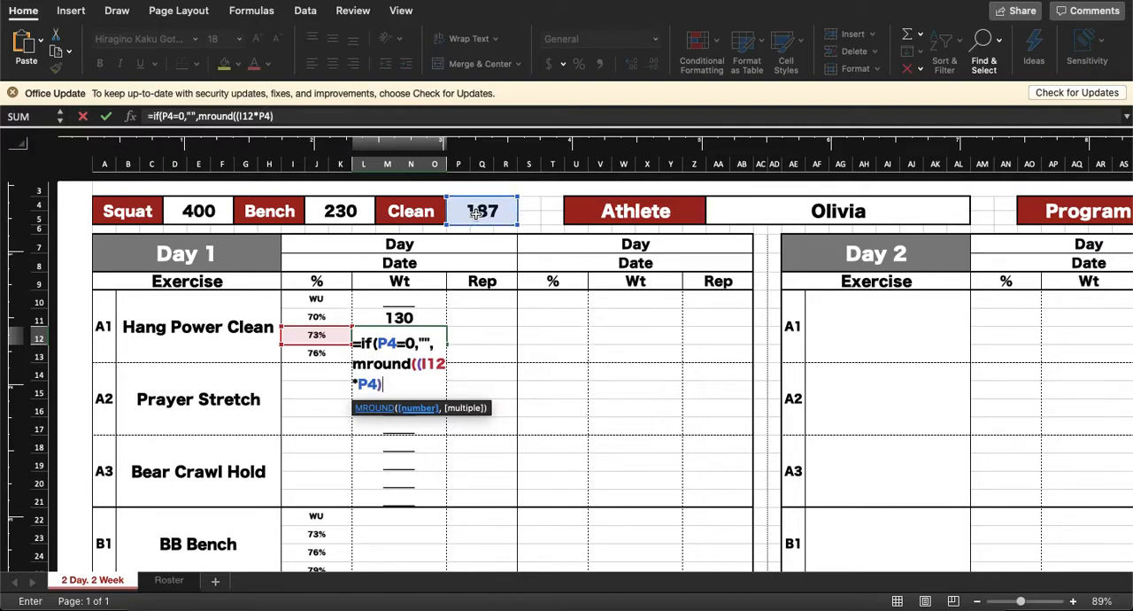
type(",5))")
key("Return")
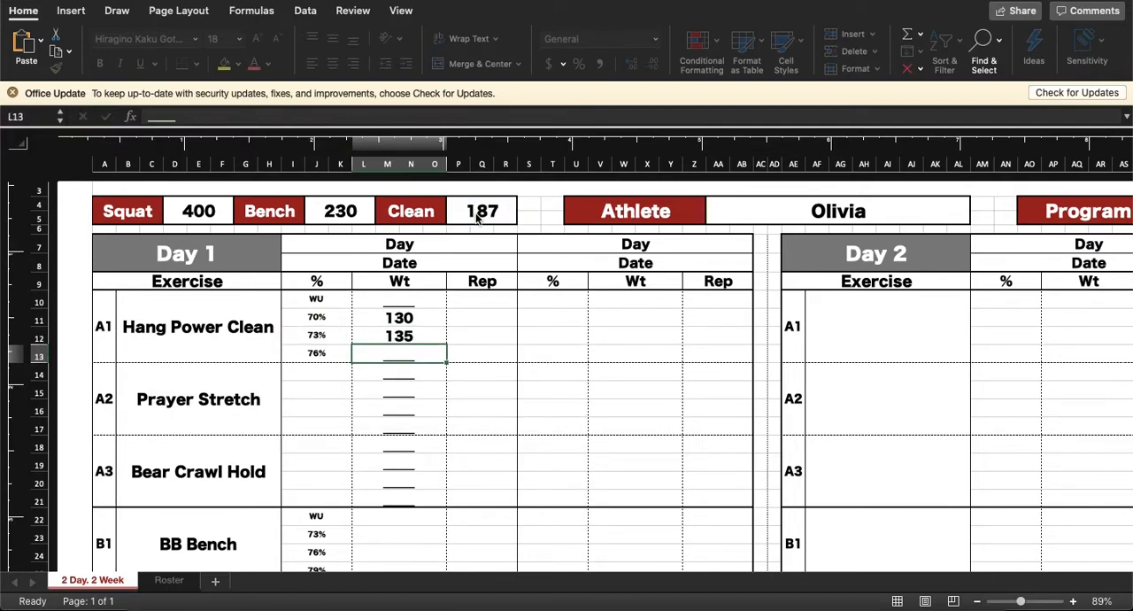
Step: Set the selected athlete's Clean max to 0 in the Roster sheet and return to the 2 Day. 2 Week sheet
left_click(168, 579)
left_click(191, 203)
type("0")
key("Return")
left_click(92, 580)
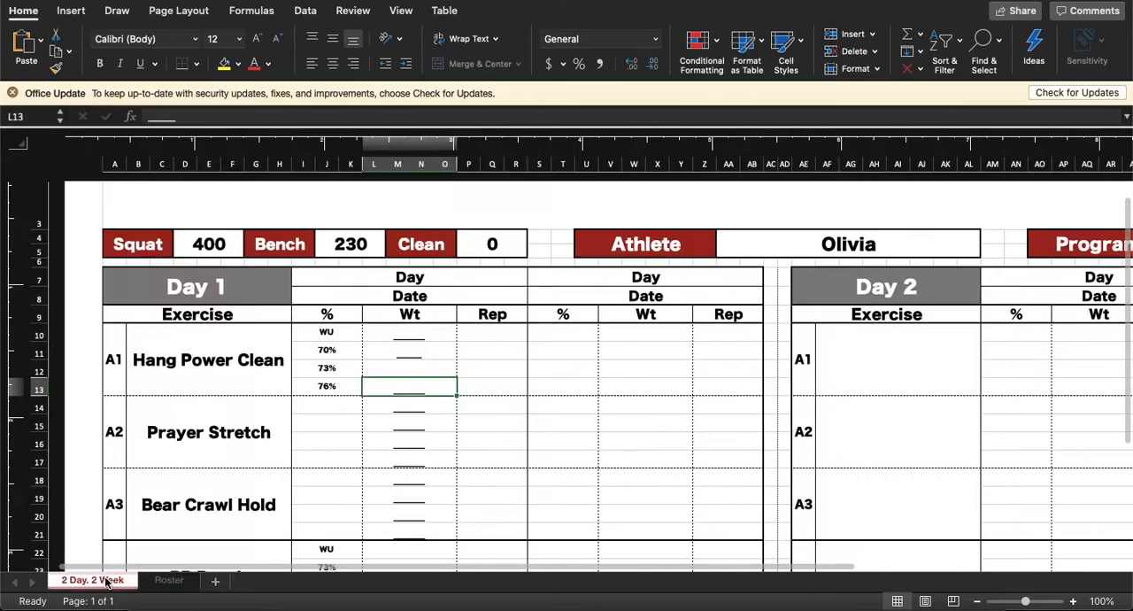
Step: Compare the formulas and displayed results of Hang Power Clean's 70% and 73% weight cells
left_click(433, 351)
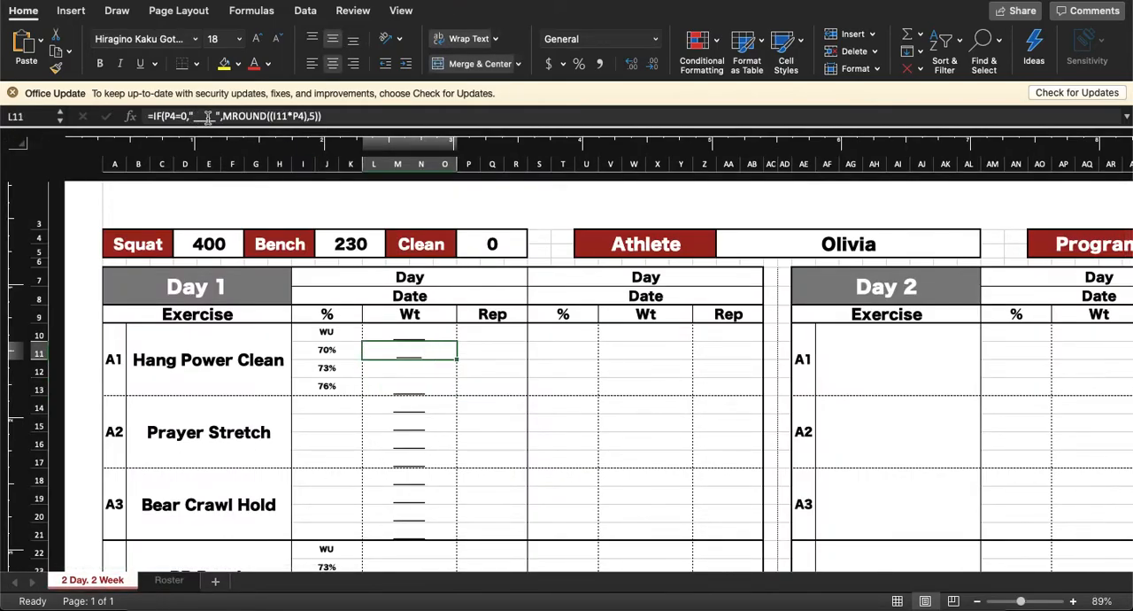
left_click(414, 370)
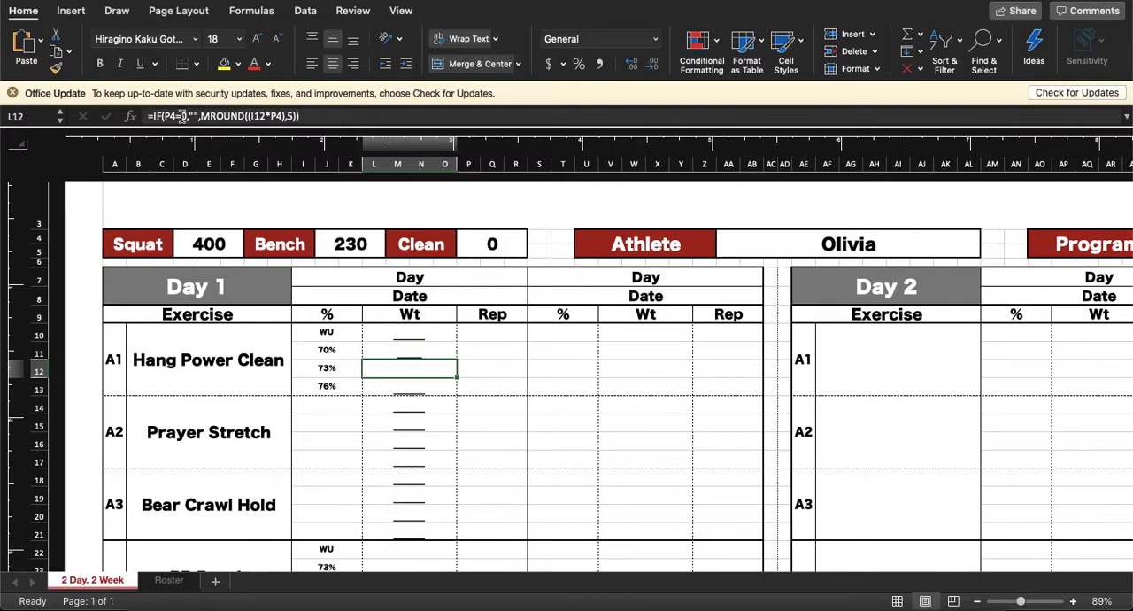
left_click(413, 351)
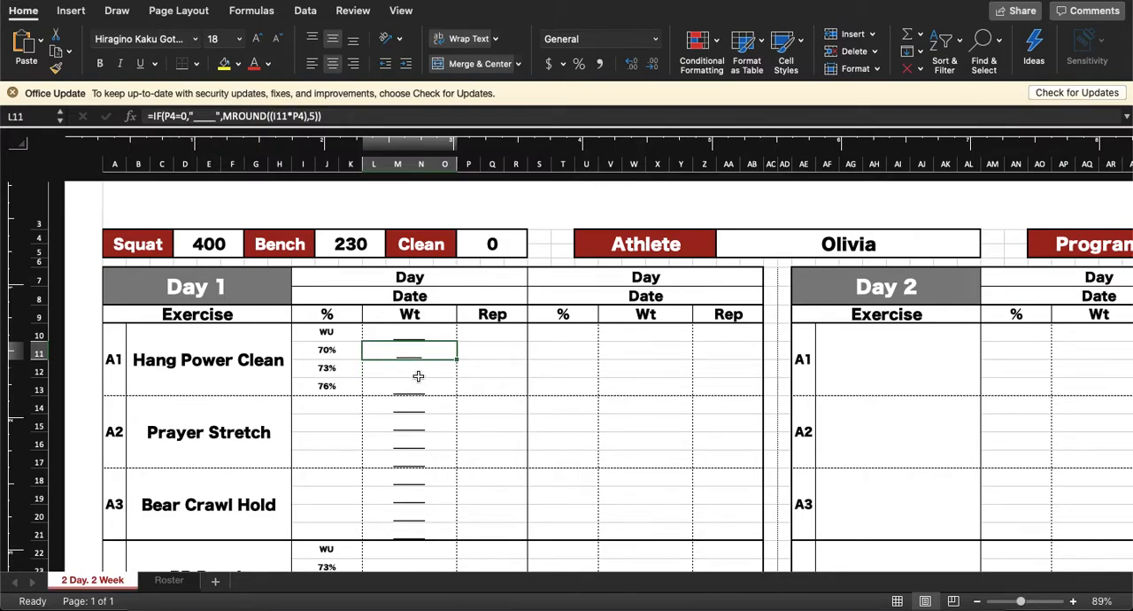
Step: Restore the athlete's Clean max to 187 in the Roster sheet and recheck the 70% and 73% weight cells
left_click(168, 580)
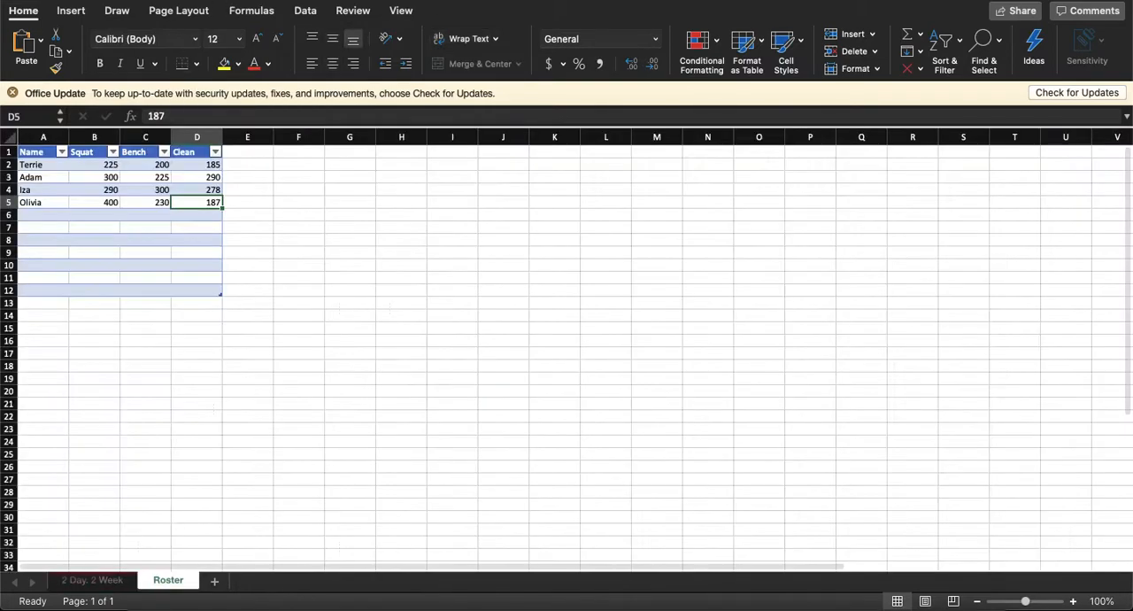
left_click(81, 582)
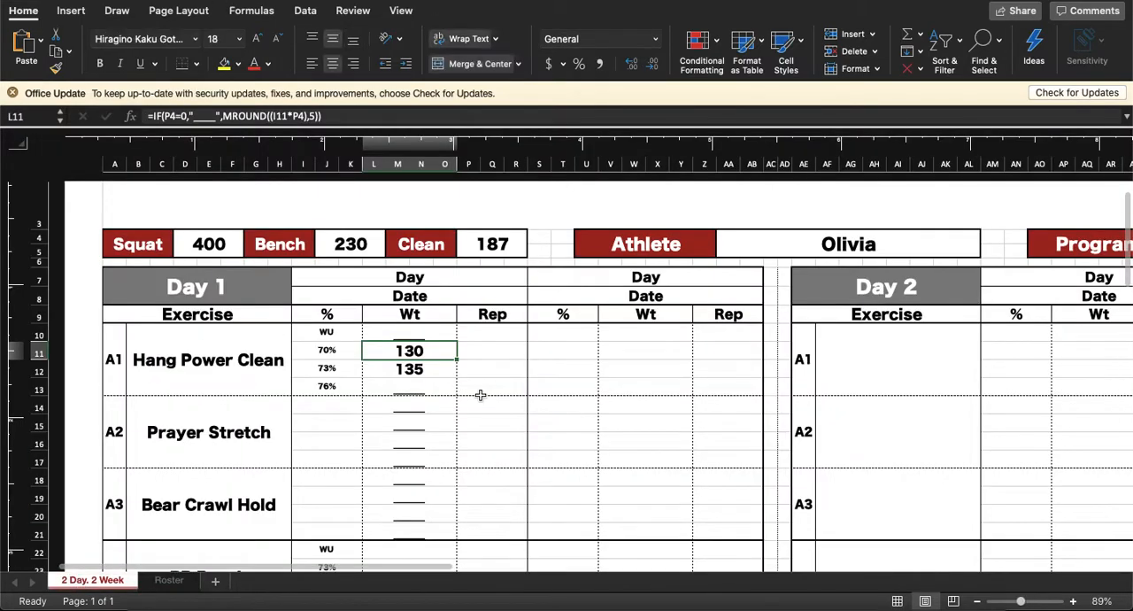
left_click(424, 366)
left_click(425, 351)
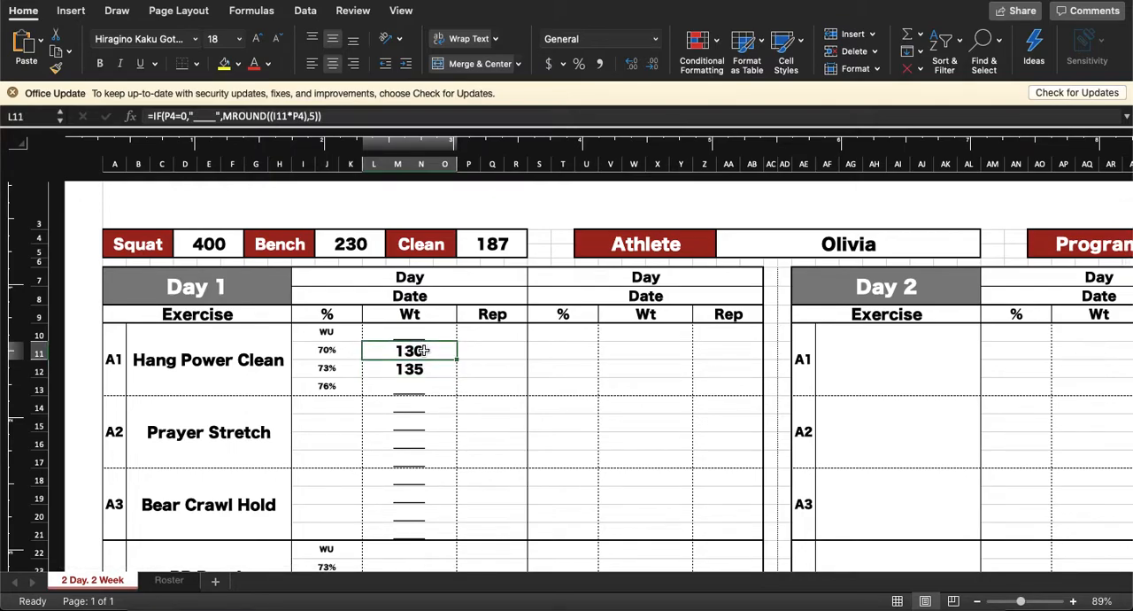
Step: Inspect the lookup formulas behind the Squat, Bench and Clean maxes at the head of the workout sheet
left_click(199, 247)
left_click(339, 246)
left_click(493, 251)
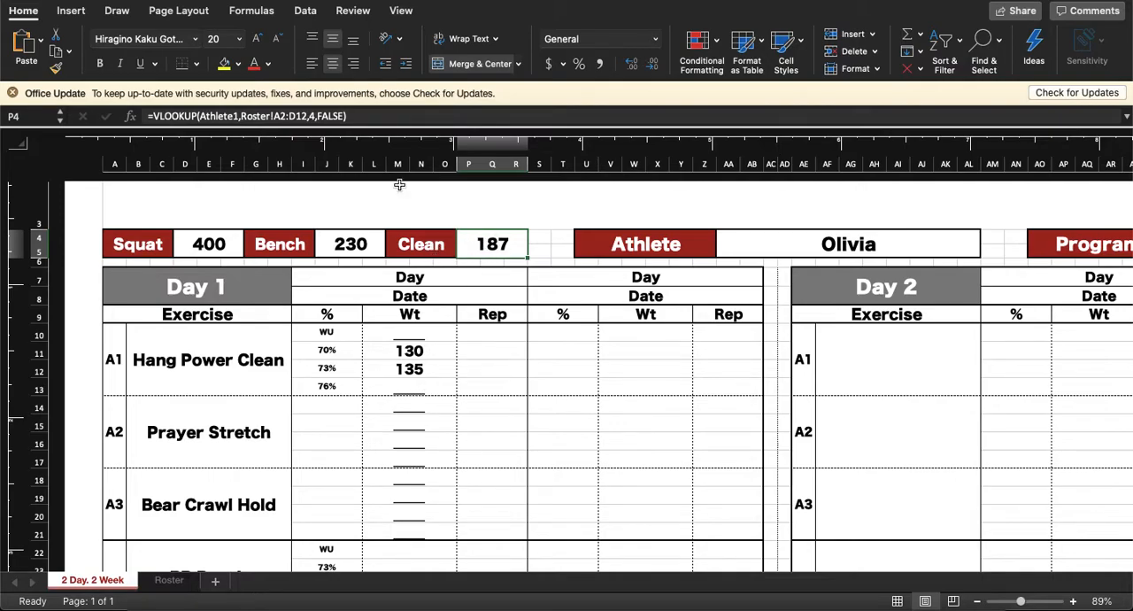
Step: Assign the defined name Clean to the Clean max cell at the head of the workout sheet
left_click(24, 116)
type("Clean")
key("Return")
Step: Assign the defined name Bench to the Bench max cell at the head of the workout sheet
left_click(350, 245)
left_click(24, 115)
type("Bench 1")
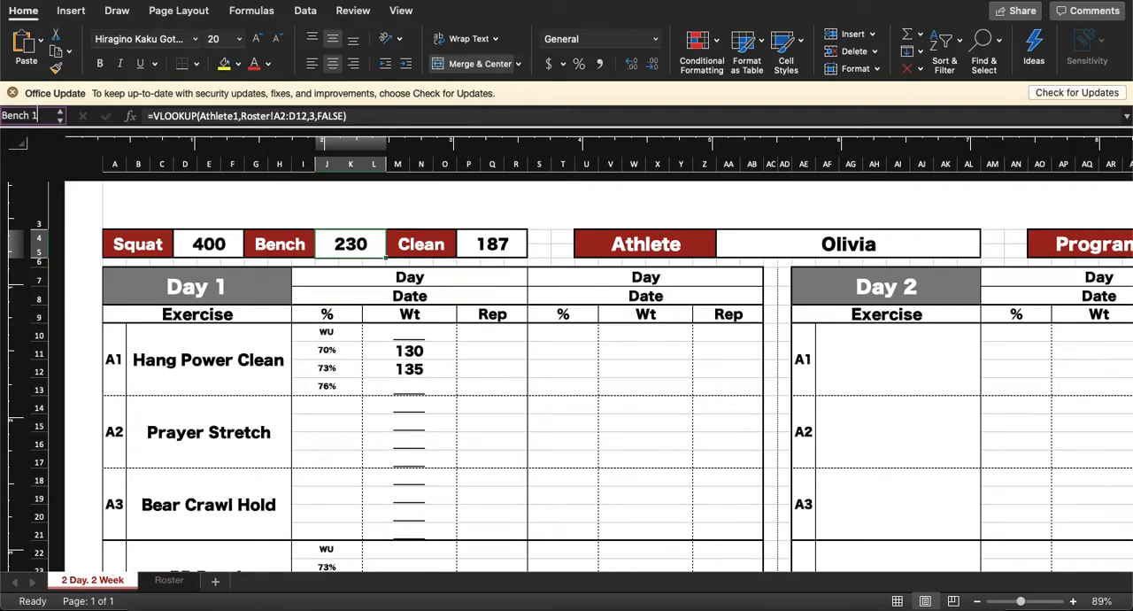
key("Return")
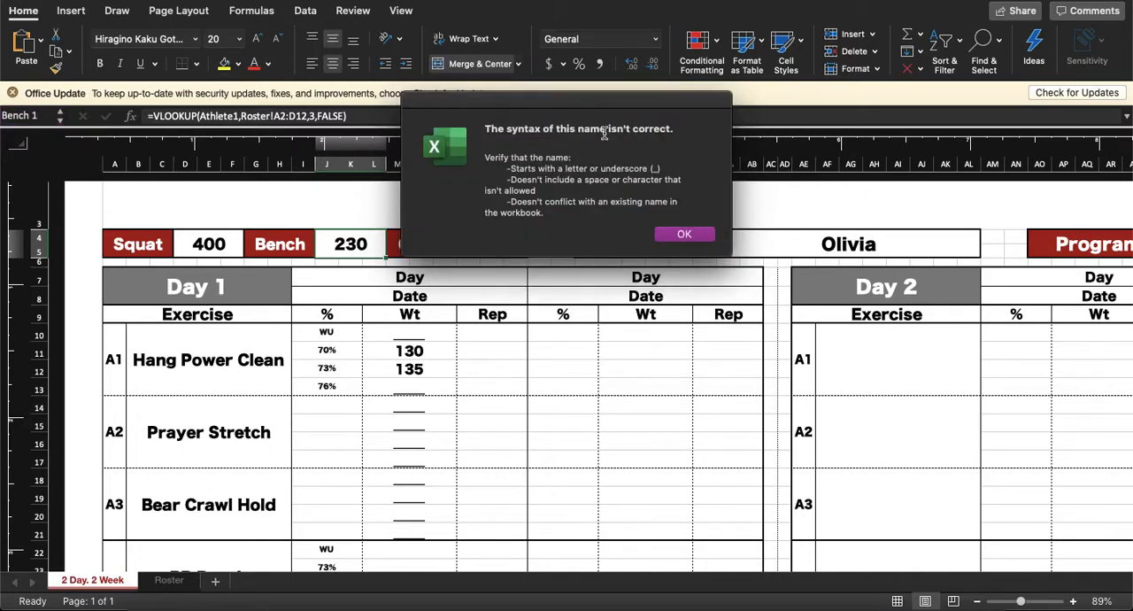
left_click(708, 235)
left_click(17, 115)
type("Bench")
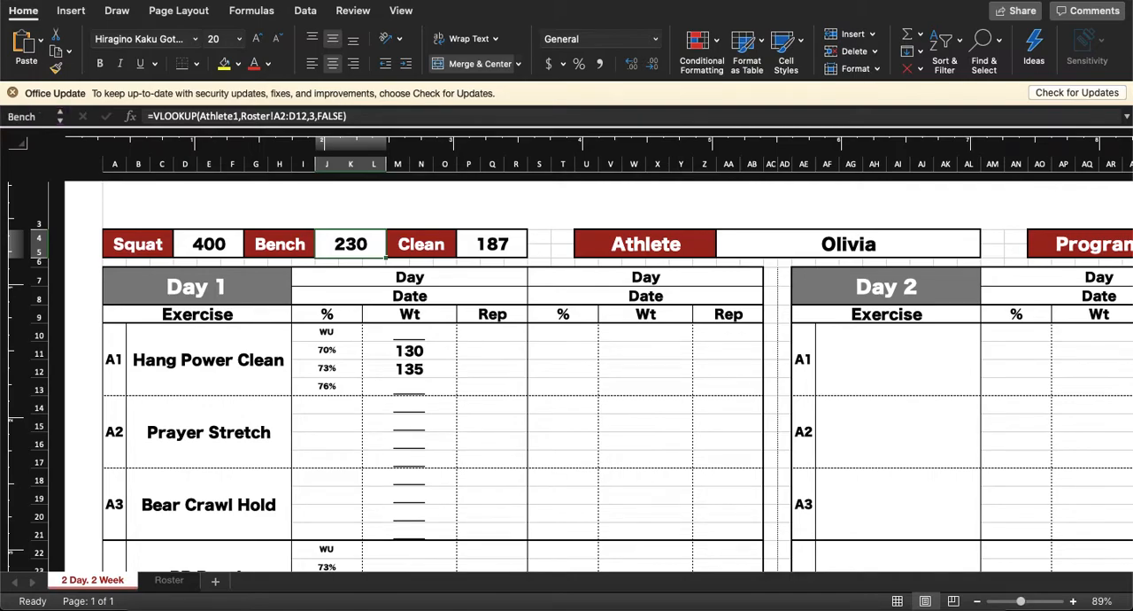
Step: Clear the old weight formulas from Hang Power Clean's 73% and 70% rows
left_click(409, 370)
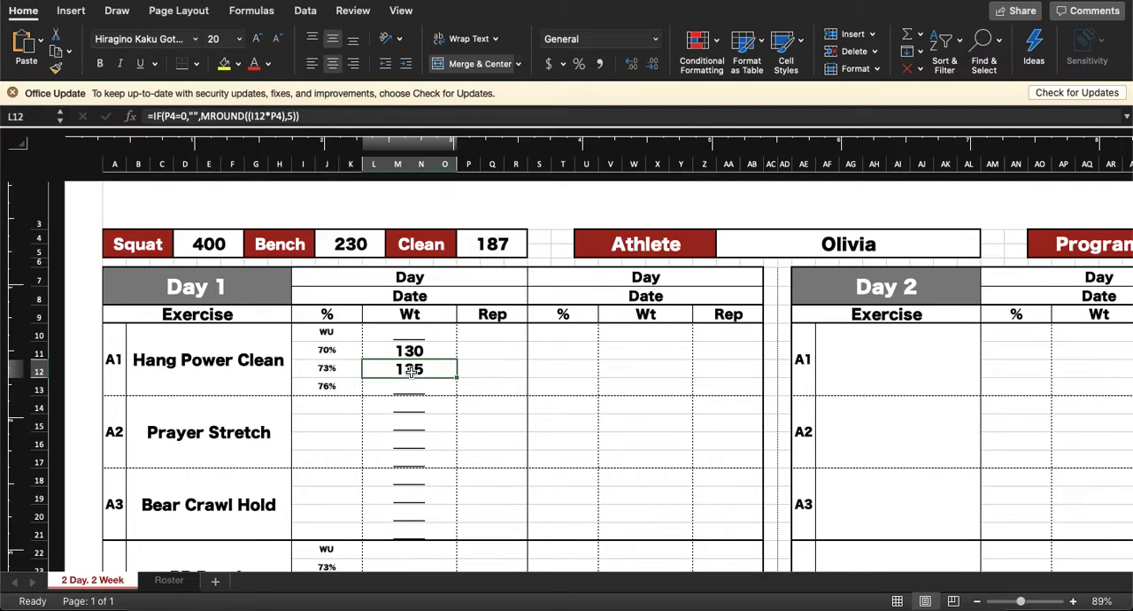
key("Delete")
left_click(430, 350)
key("Delete")
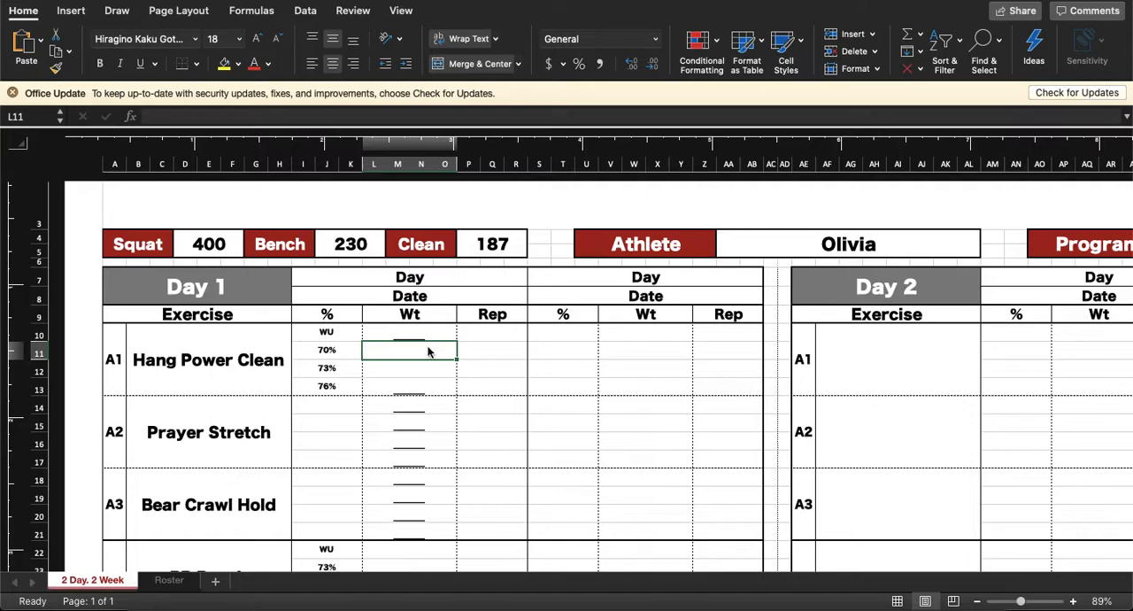
Step: Enter =IF(Clean=0,"_____",MROUND((I11*Clean),5)) as the weight for Hang Power Clean's 70% row
type("=")
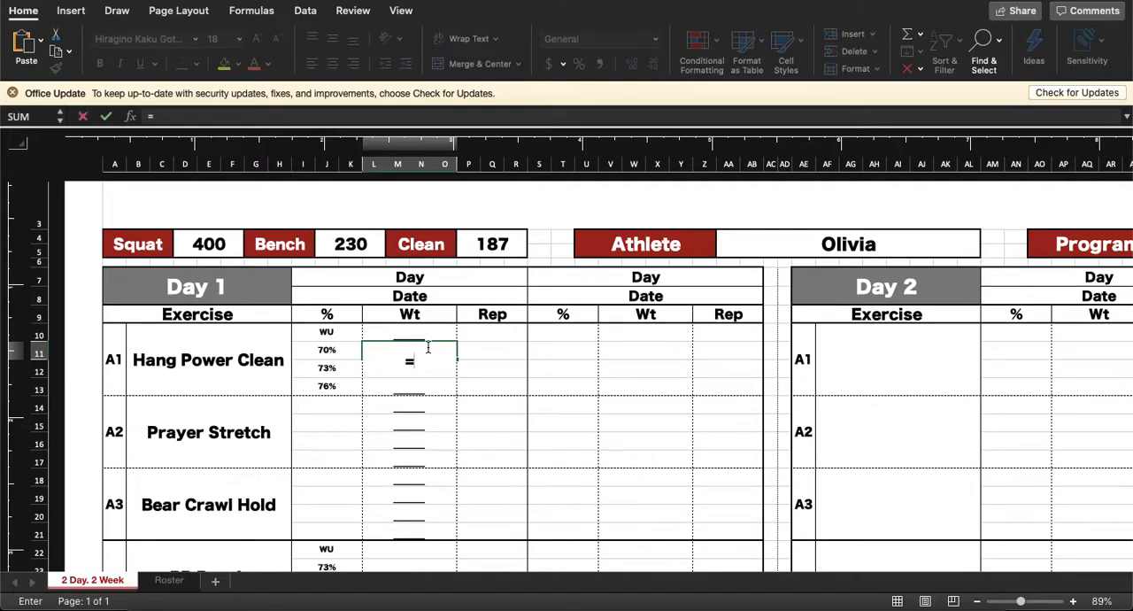
type("if(")
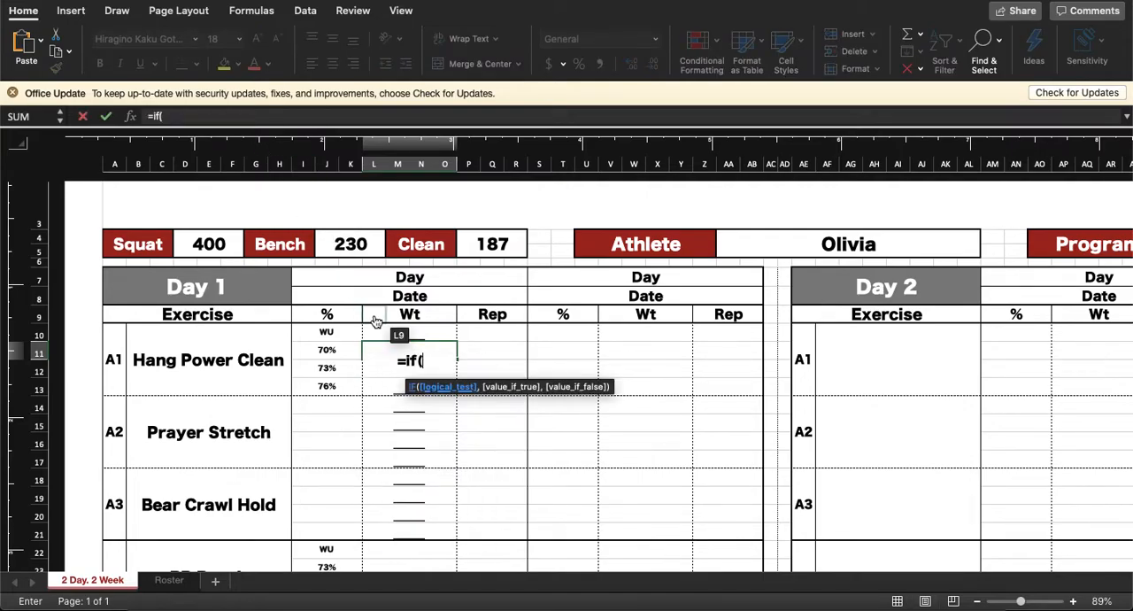
left_click(501, 244)
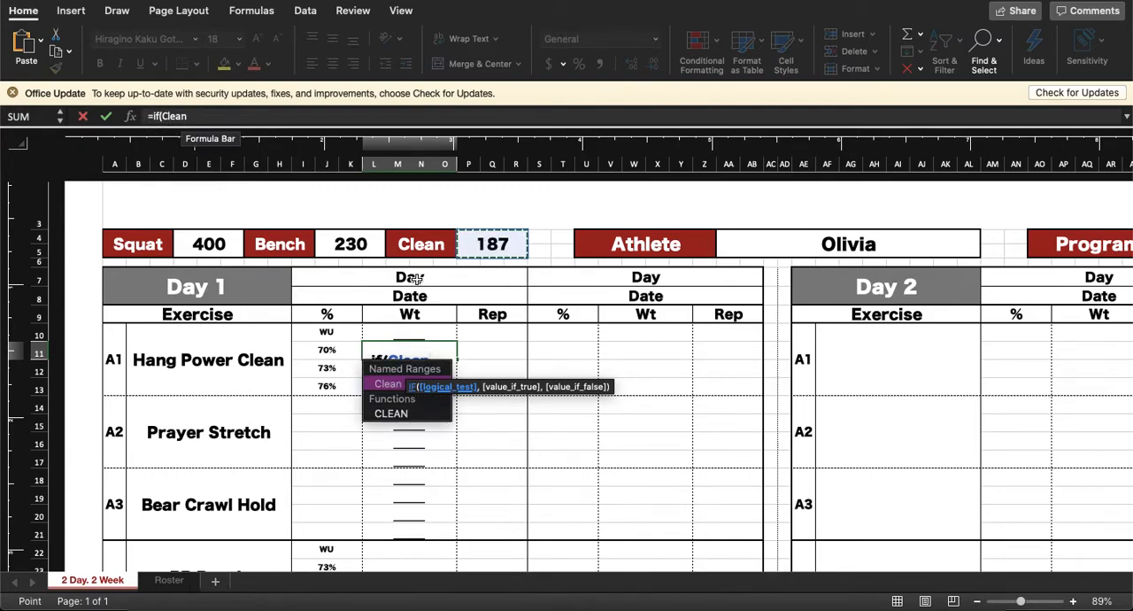
key("BackSpace")
type("0,\"")
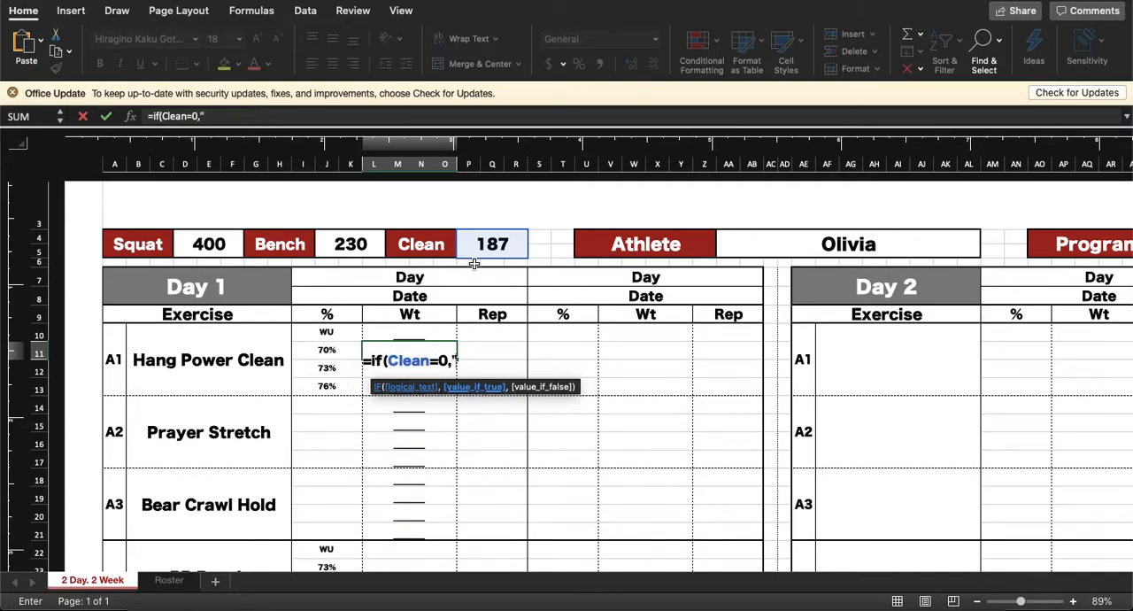
type("_____\",mround((")
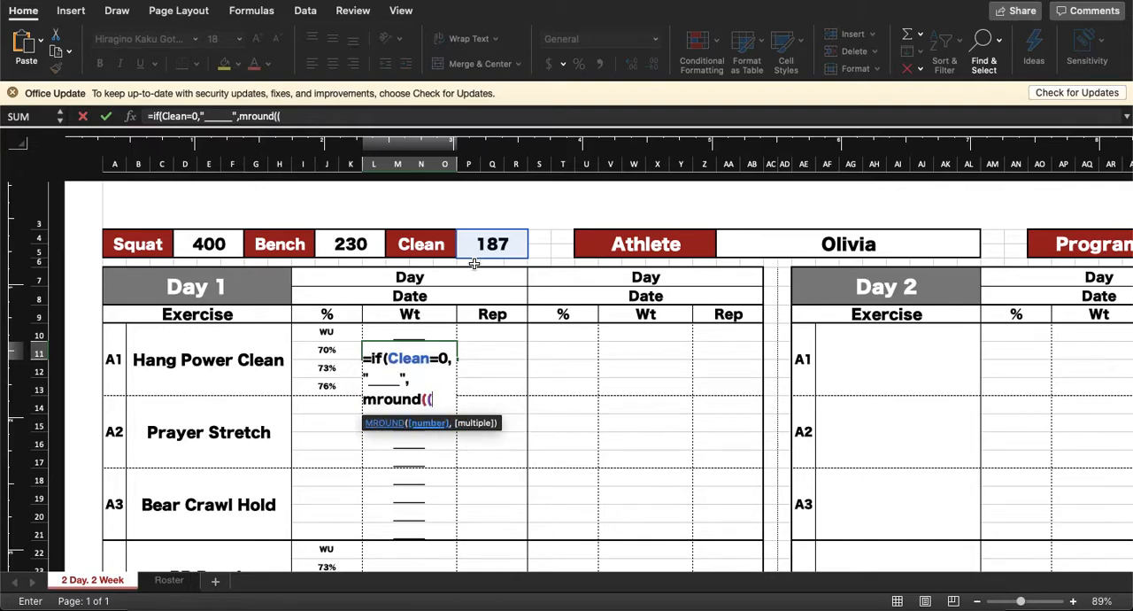
left_click(329, 353)
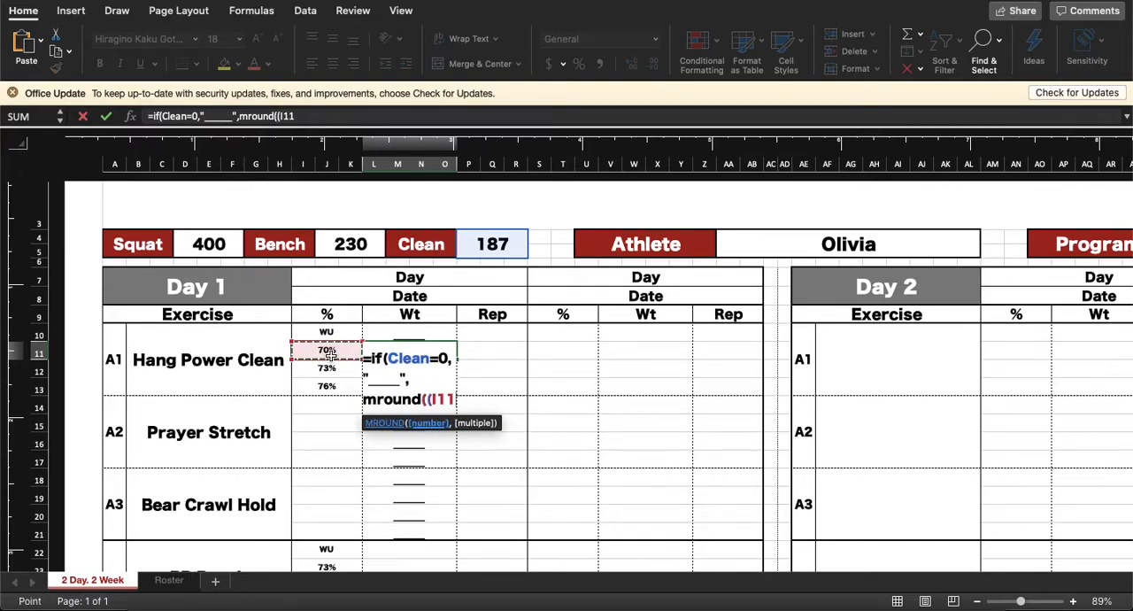
type("*")
left_click(491, 247)
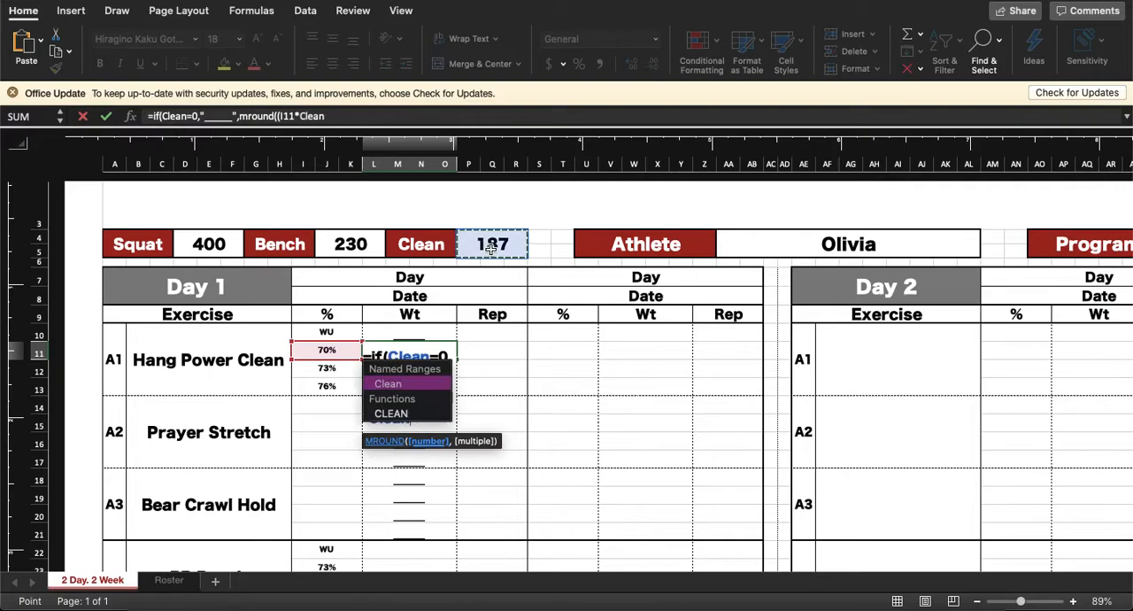
type("),5))")
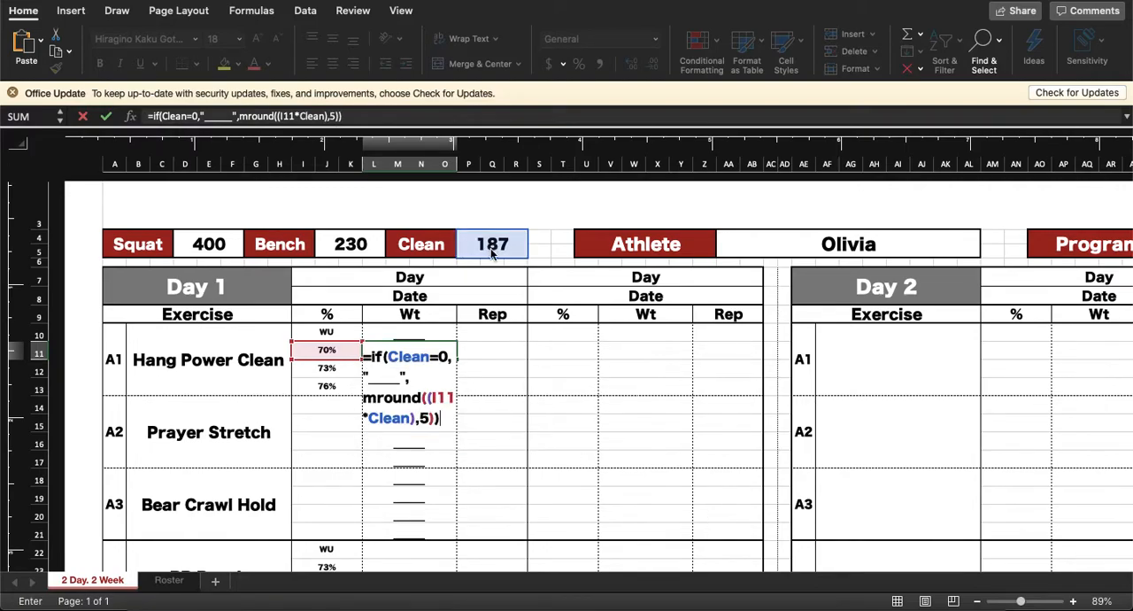
key("Return")
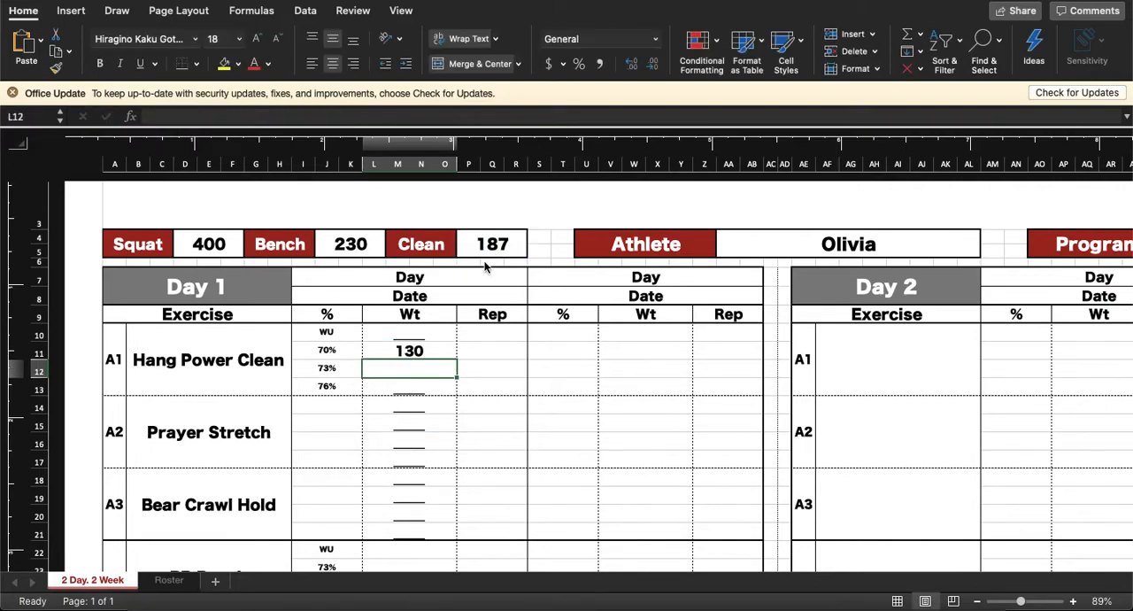
Step: Fill Hang Power Clean's 70% weight formula down through the 73% and 76% rows
left_click(431, 353)
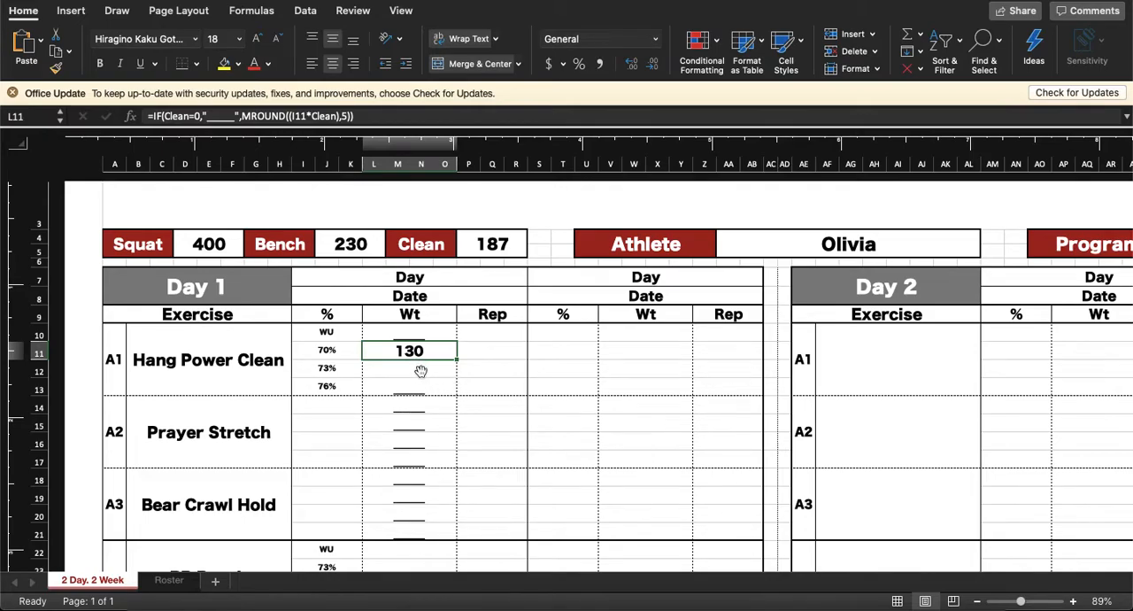
left_click(421, 370)
left_click(417, 386)
left_click(425, 351)
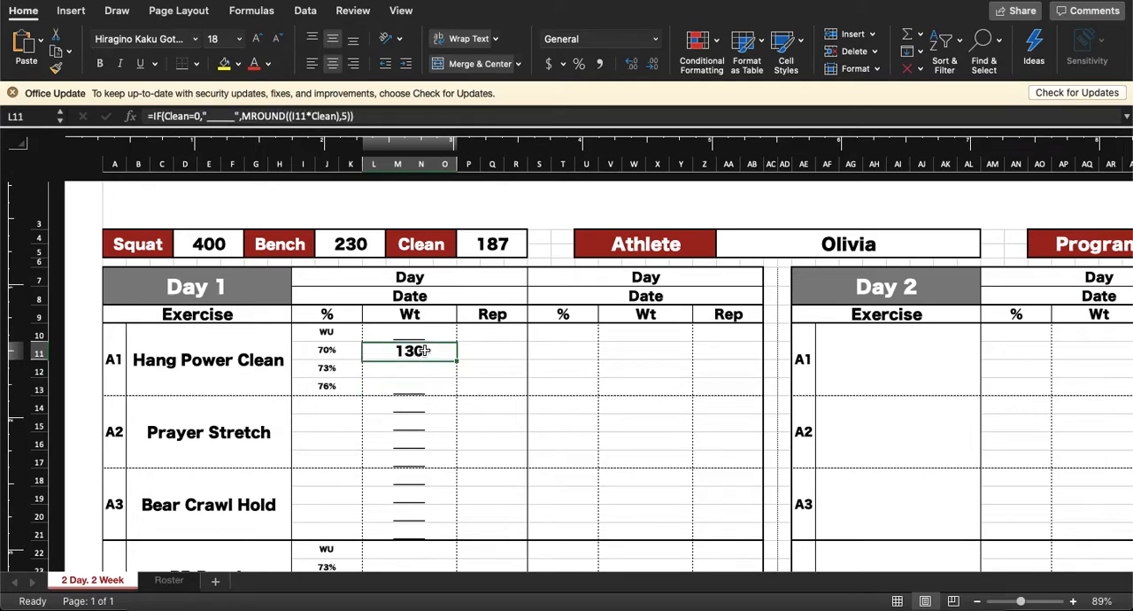
left_click_drag(458, 359, 451, 395)
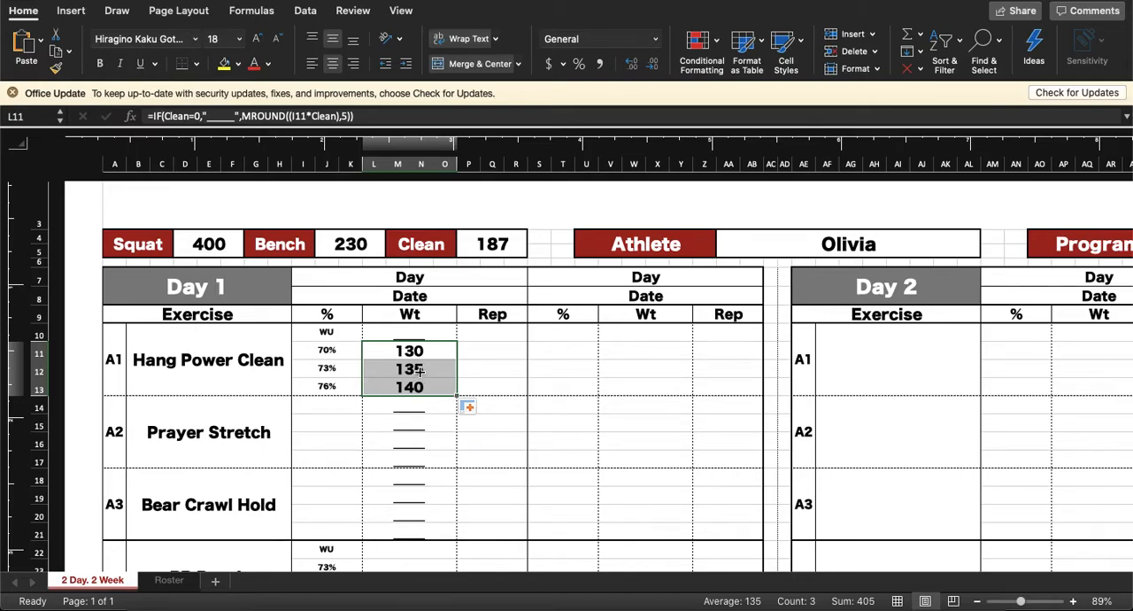
Step: Check how the filled Hang Power Clean weight formulas refer to the named Clean max cell
left_click(420, 370)
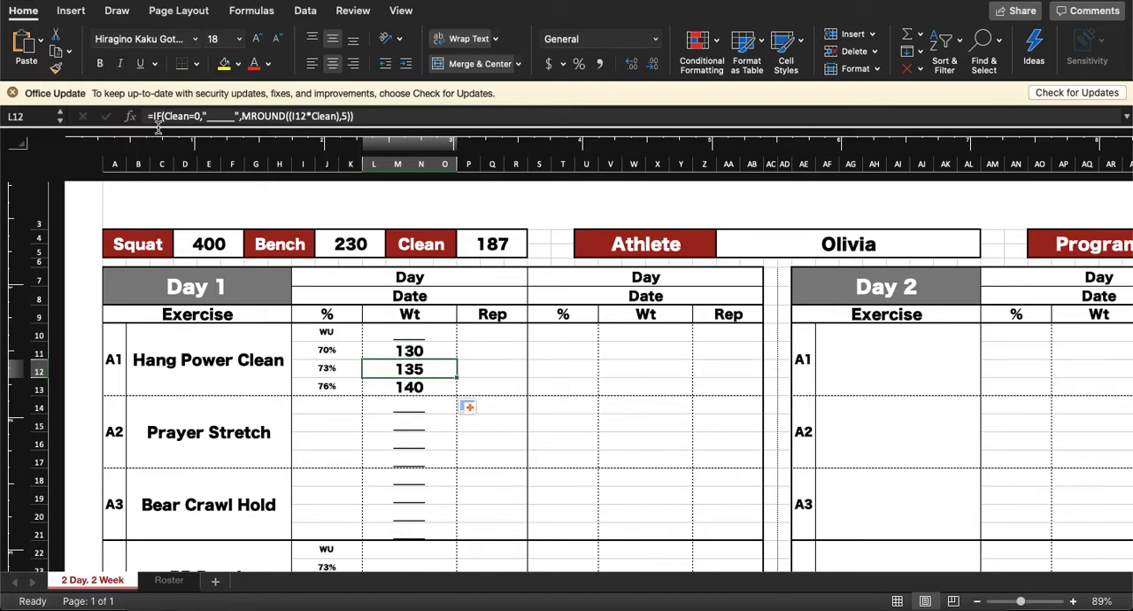
left_click(494, 244)
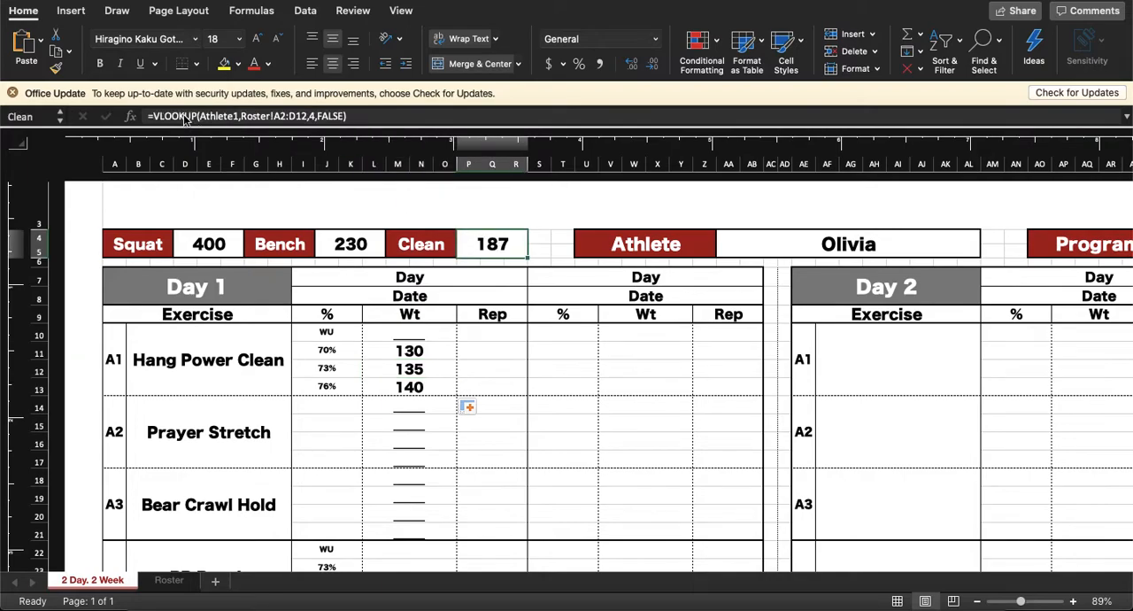
left_click(415, 350)
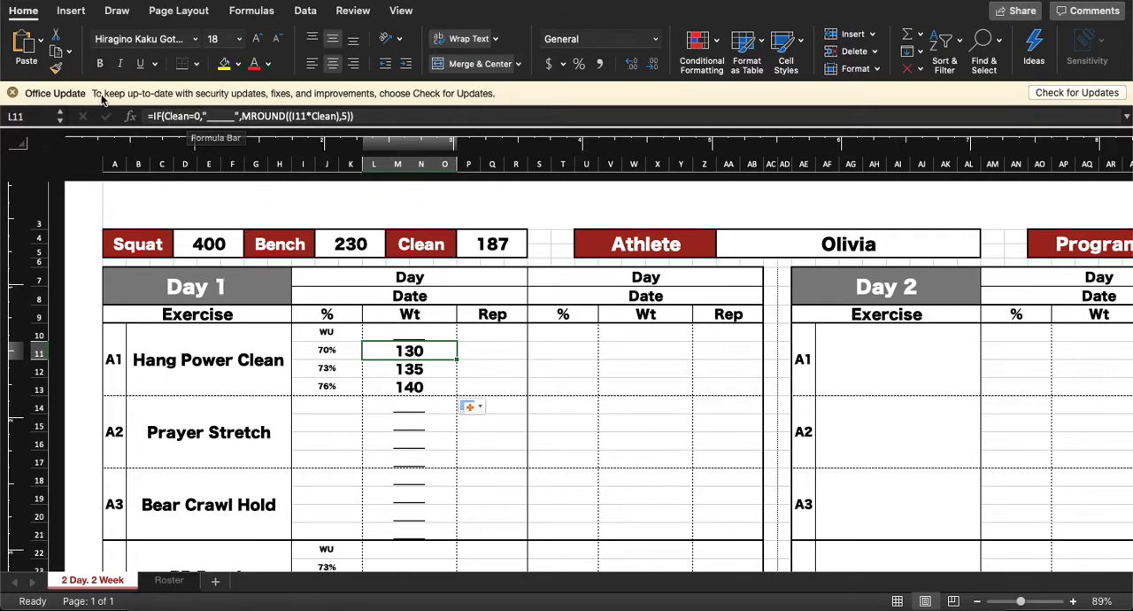
left_click(493, 245)
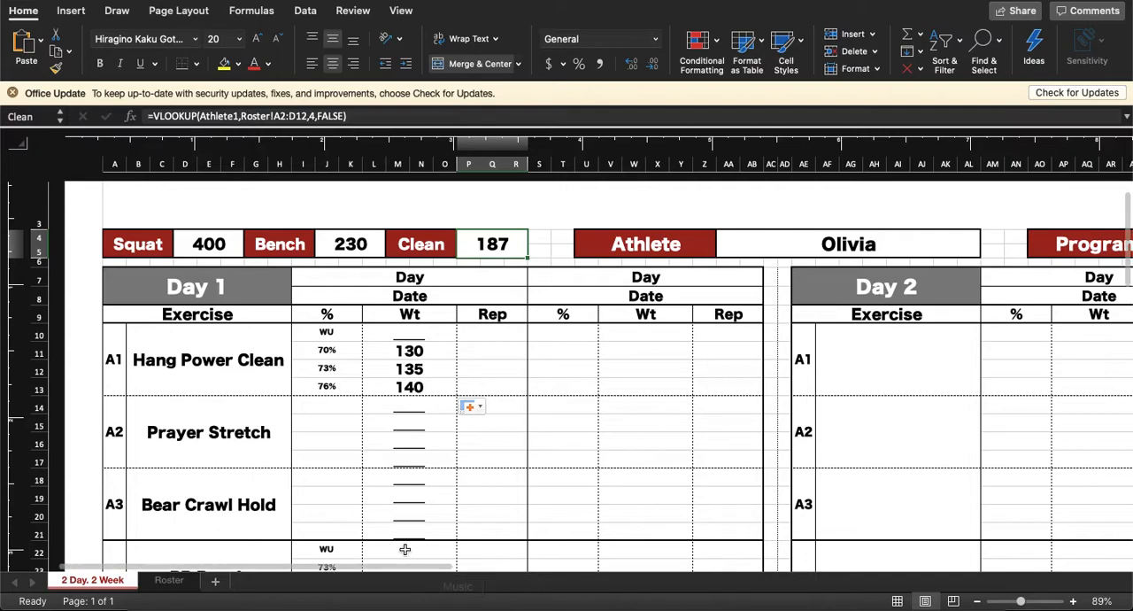
Step: Enter =IF(Bench=0,"_____",MROUND((I23*Bench),5)) as the weight for BB Bench's 73% row
left_click(404, 512)
scroll(404, 514, "down", 1)
scroll(404, 513, "down", 3)
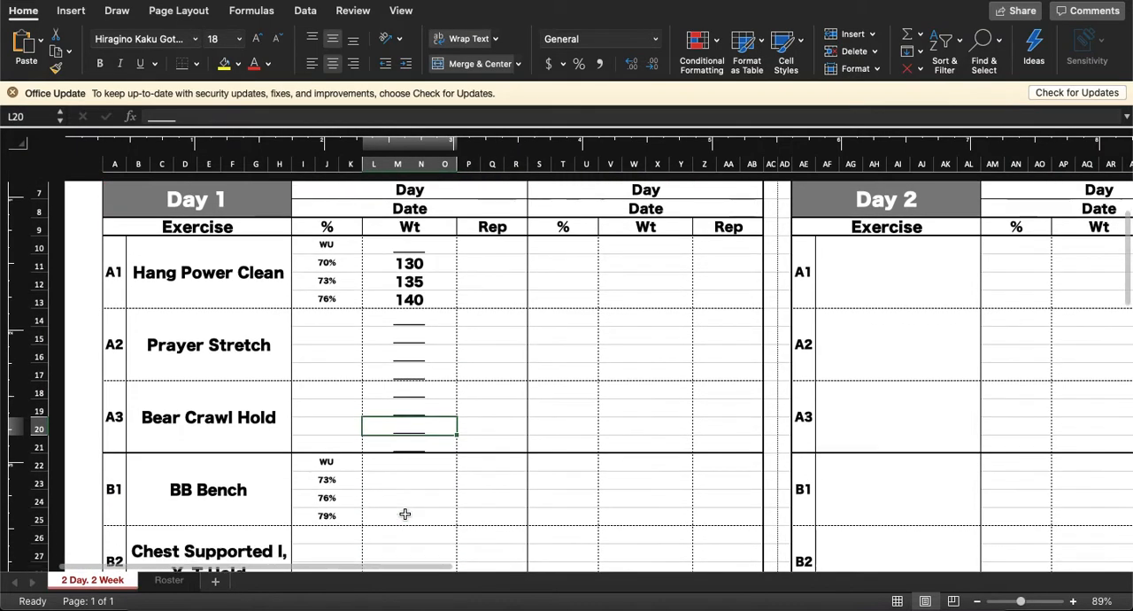
left_click(405, 467)
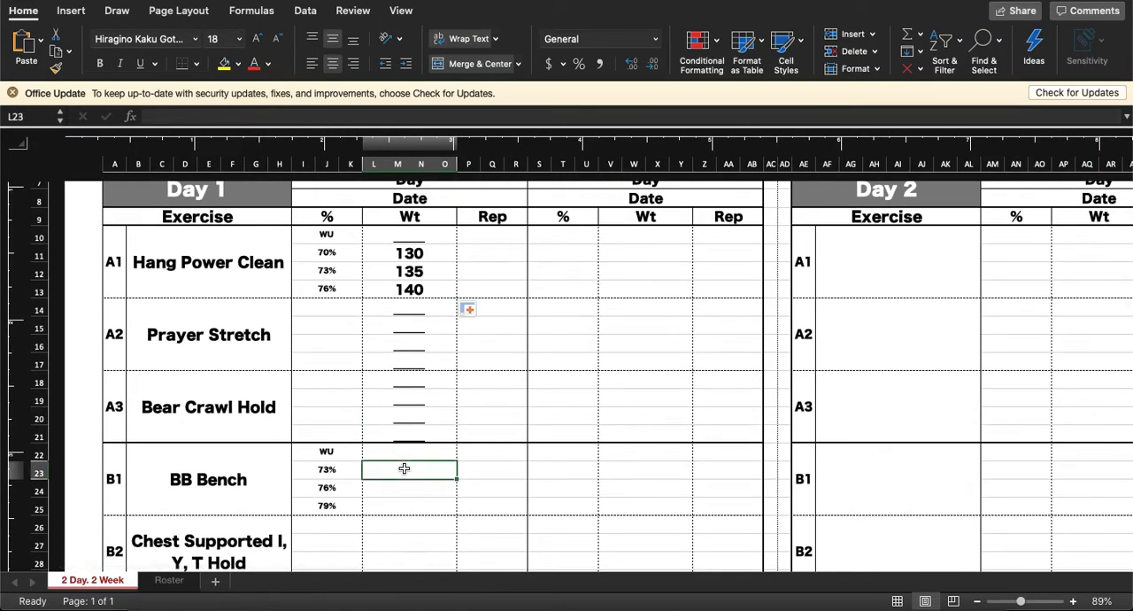
type("=if(")
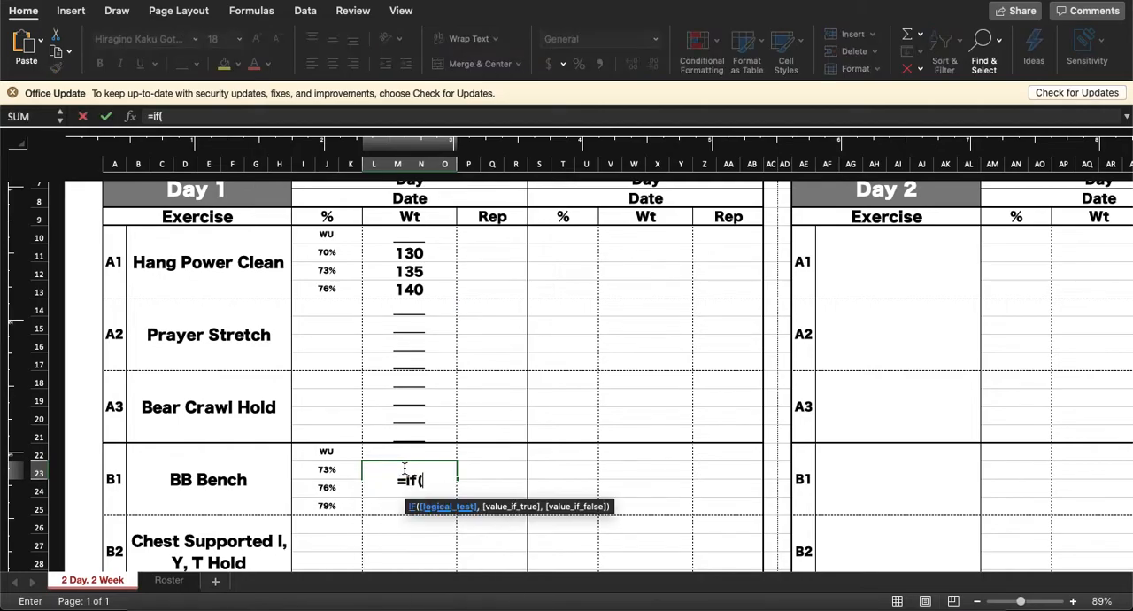
scroll(370, 401, "up", 3)
left_click(348, 207)
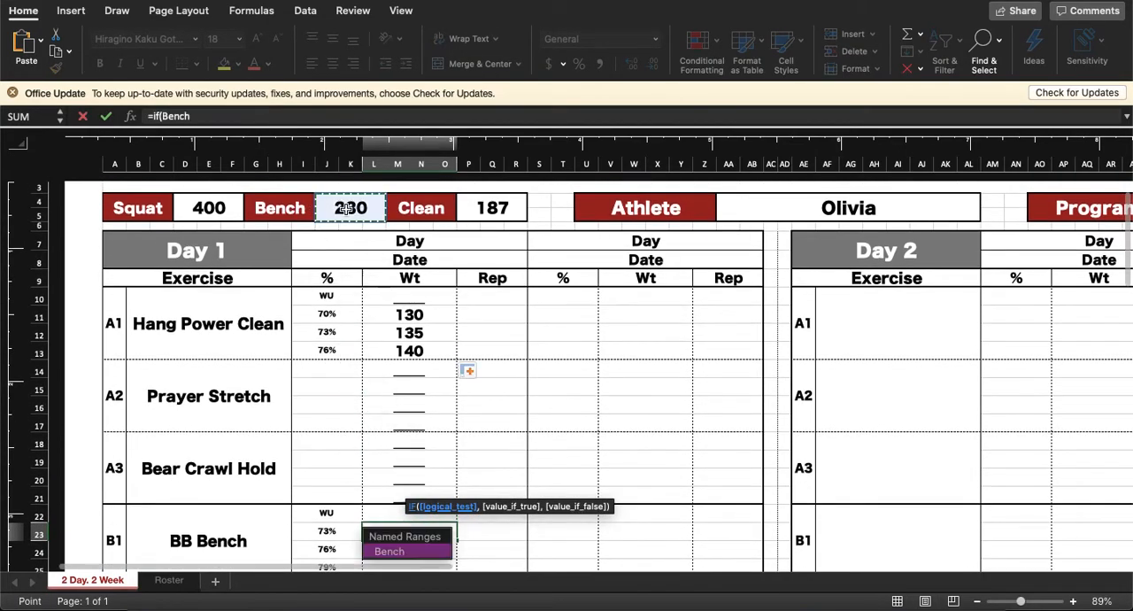
type("=0,\"_____")
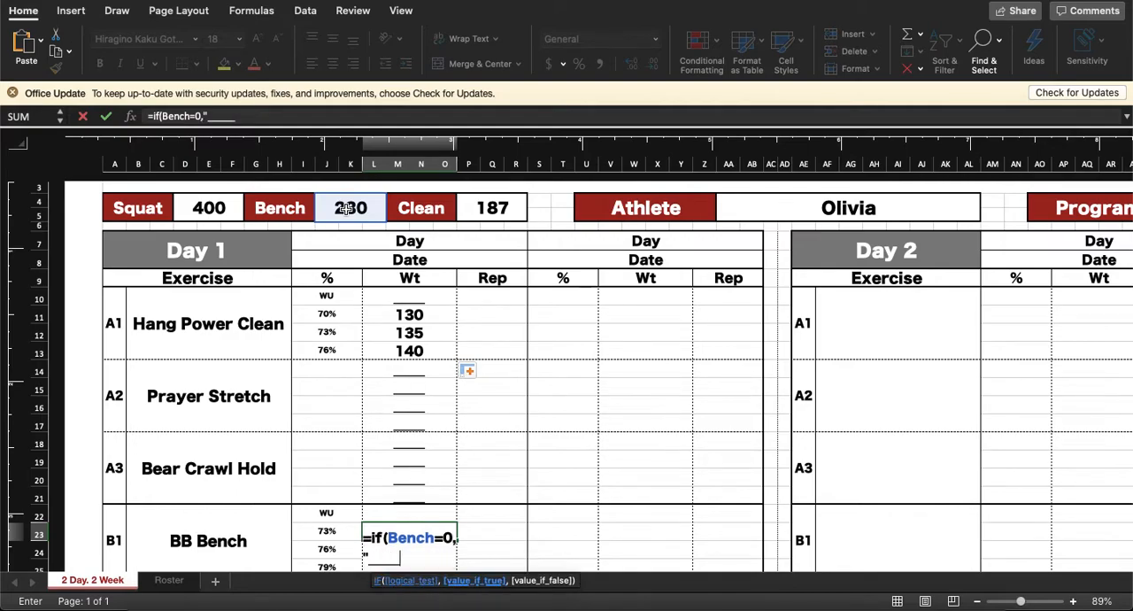
type("\",mro")
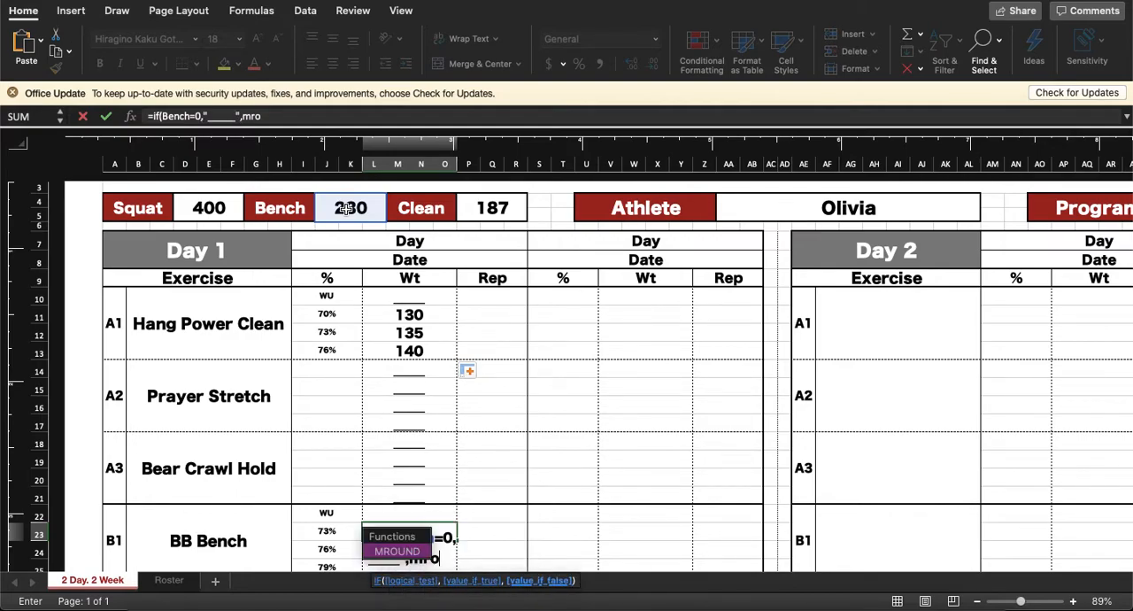
type("und((")
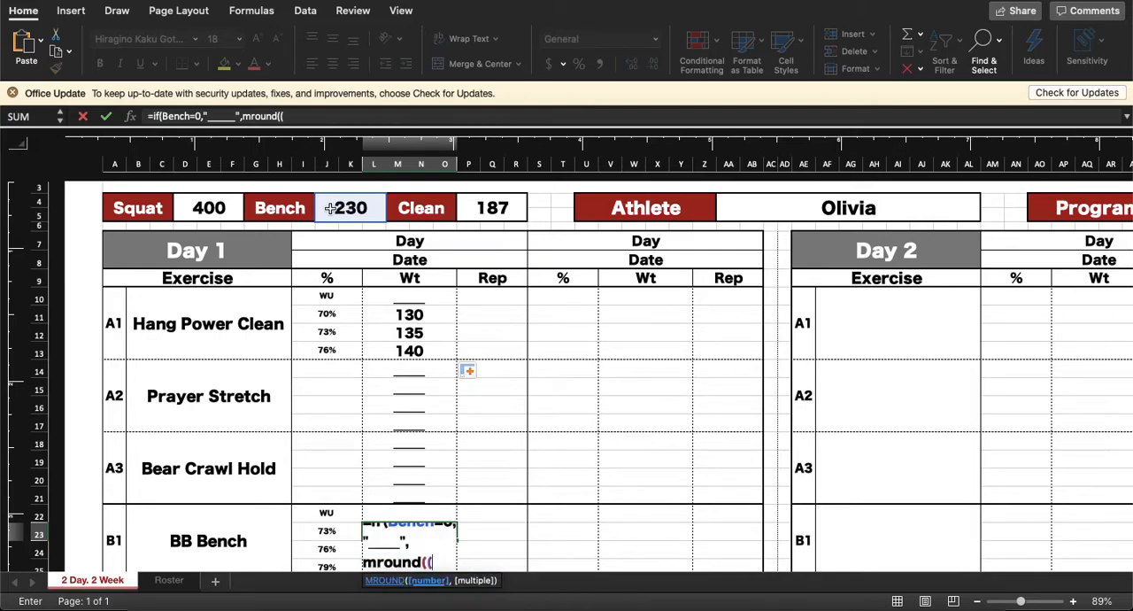
left_click(338, 532)
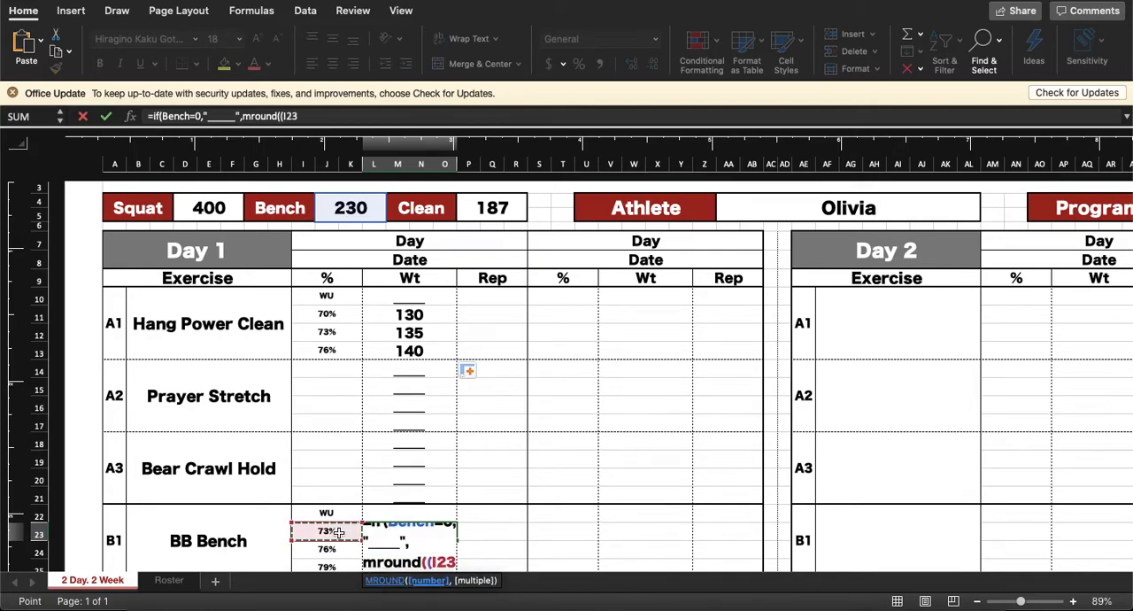
type("*")
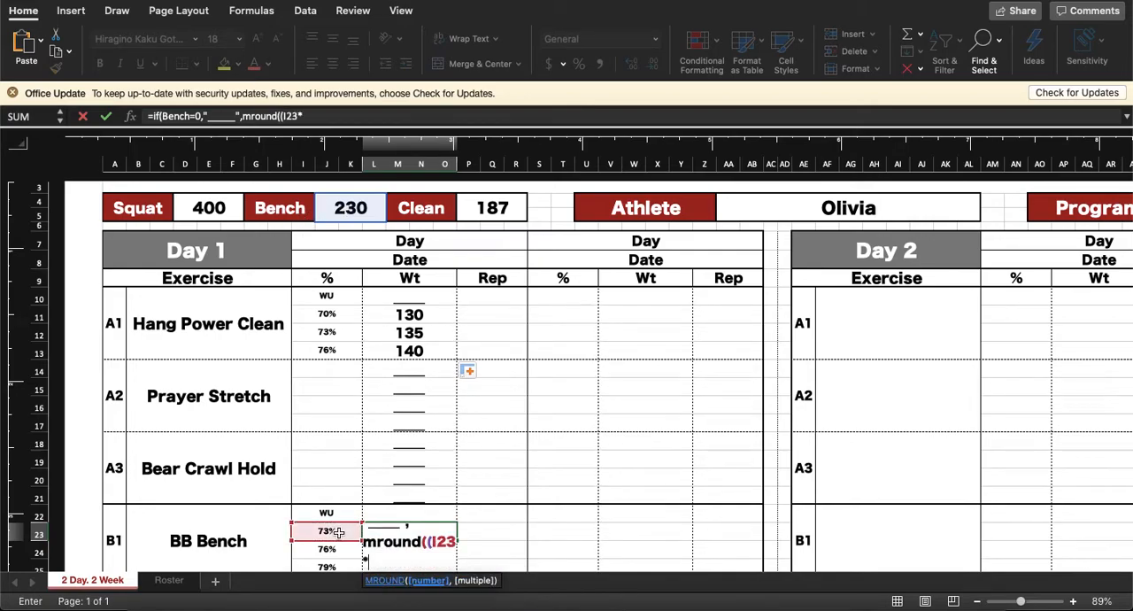
left_click(351, 208)
type("),5))")
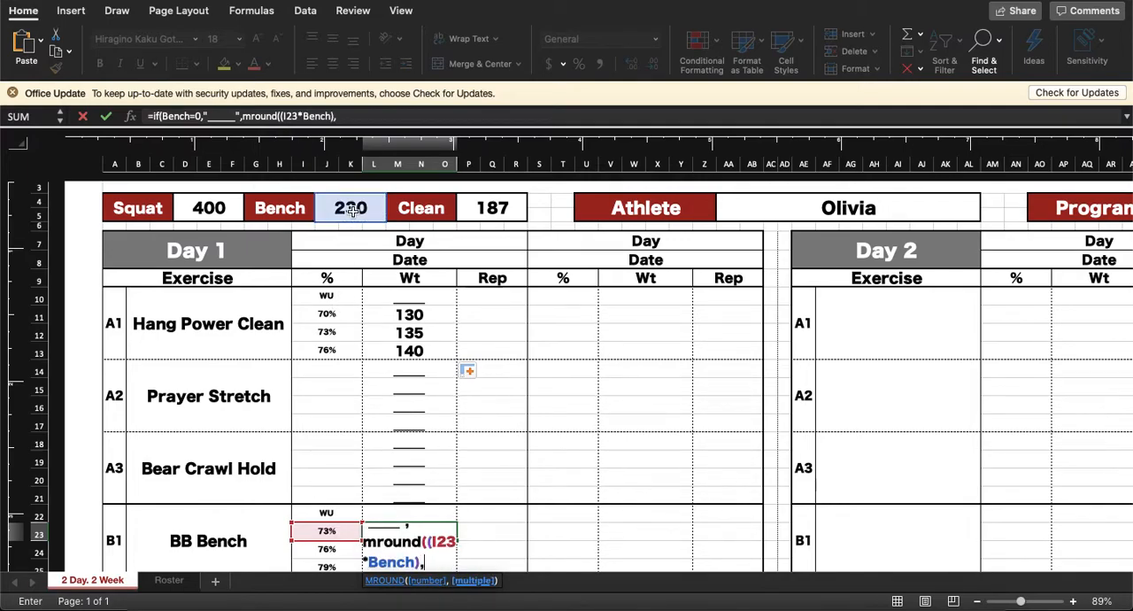
key("Return")
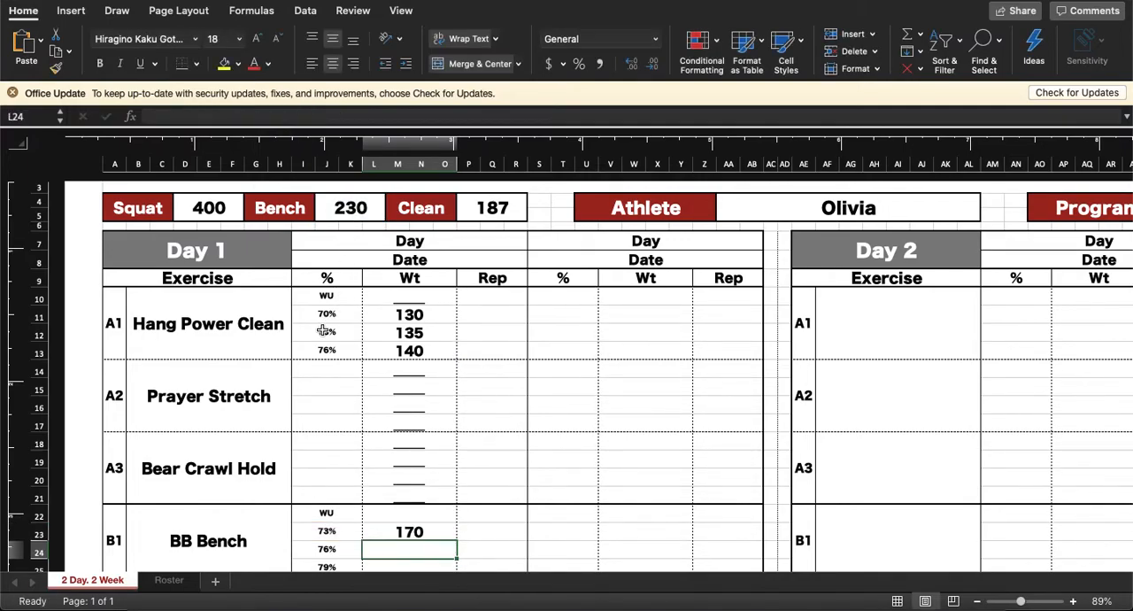
Step: Fill BB Bench's 73% weight formula down through the 76% and 79% rows
scroll(321, 329, "down", 3)
left_click(447, 439)
left_click_drag(457, 450, 451, 480)
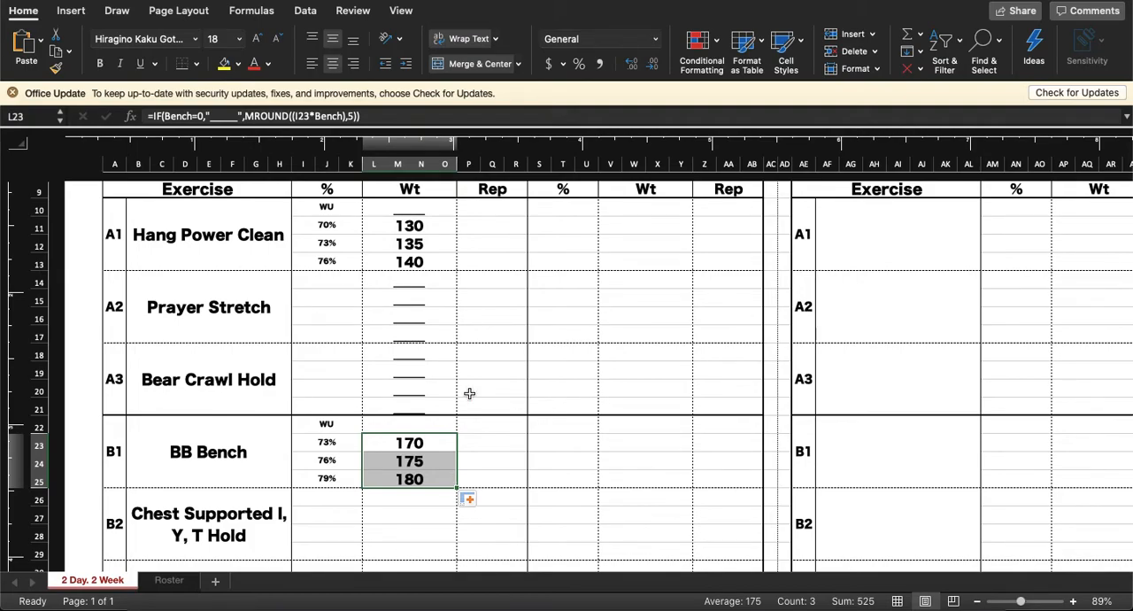
Step: Review the finished Day 1 weights and inspect the formula in Hang Power Clean's 70% weight cell
scroll(545, 293, "up", 3)
scroll(545, 293, "up", 1)
scroll(544, 293, "down", 1)
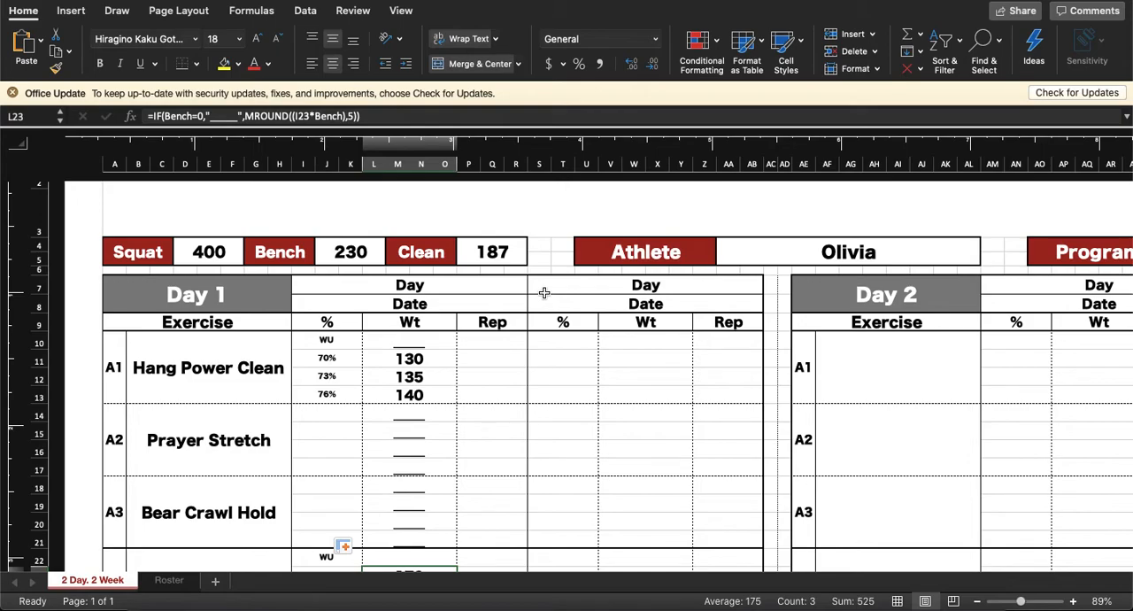
left_click(403, 361)
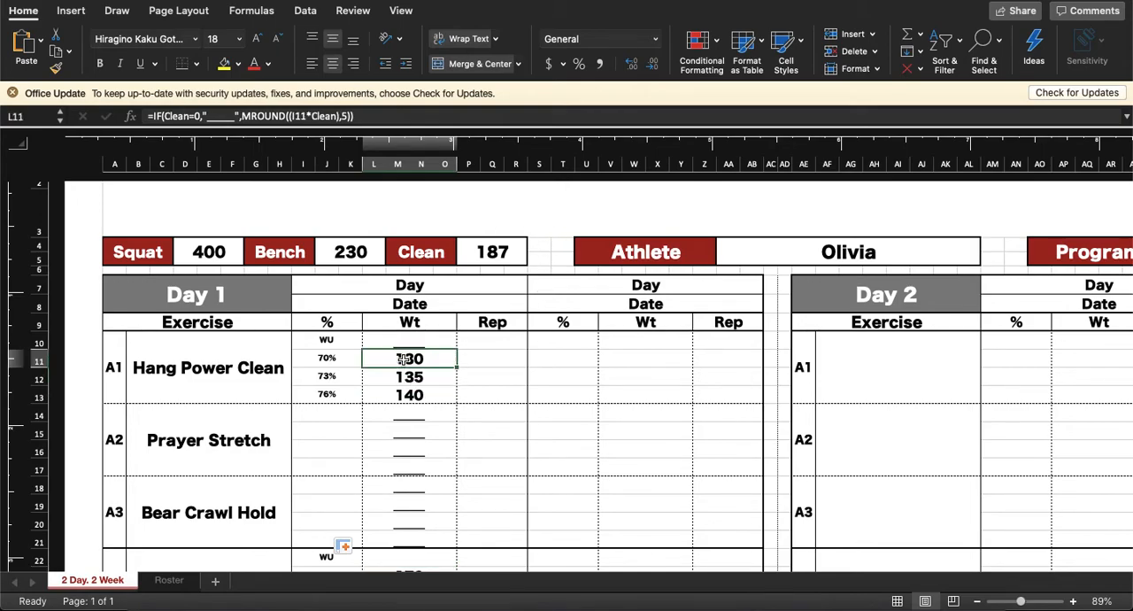